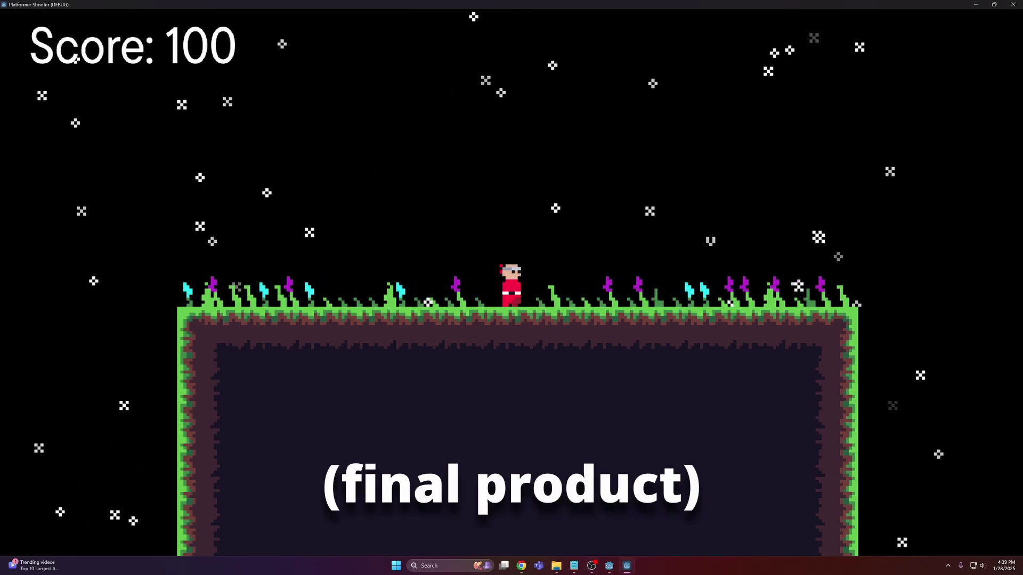
# Step: Run the project, walk the player back and forth on the grass platform, and close the game window
pyautogui.press('Left')
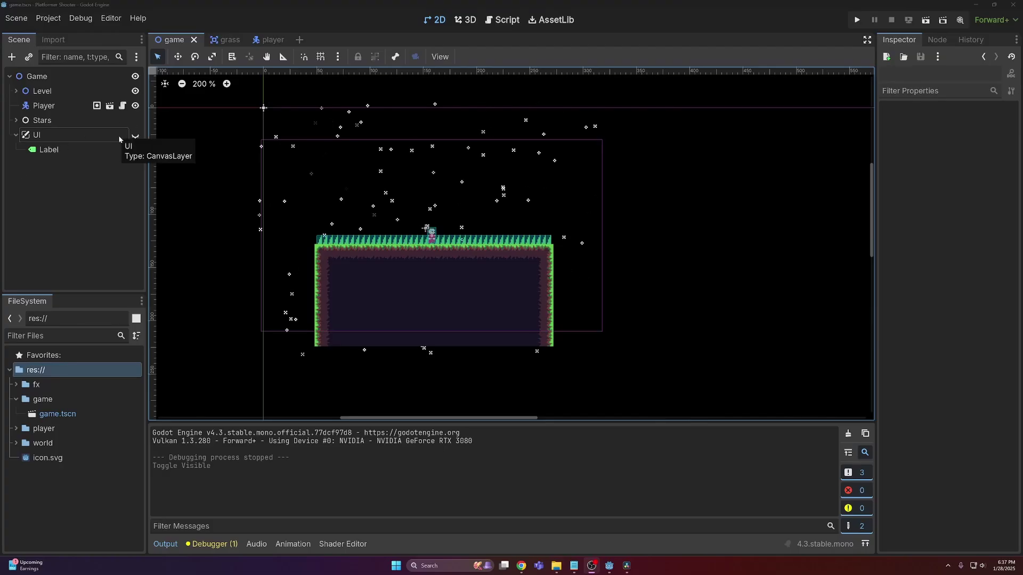
pyautogui.scroll(2, 339, 238)
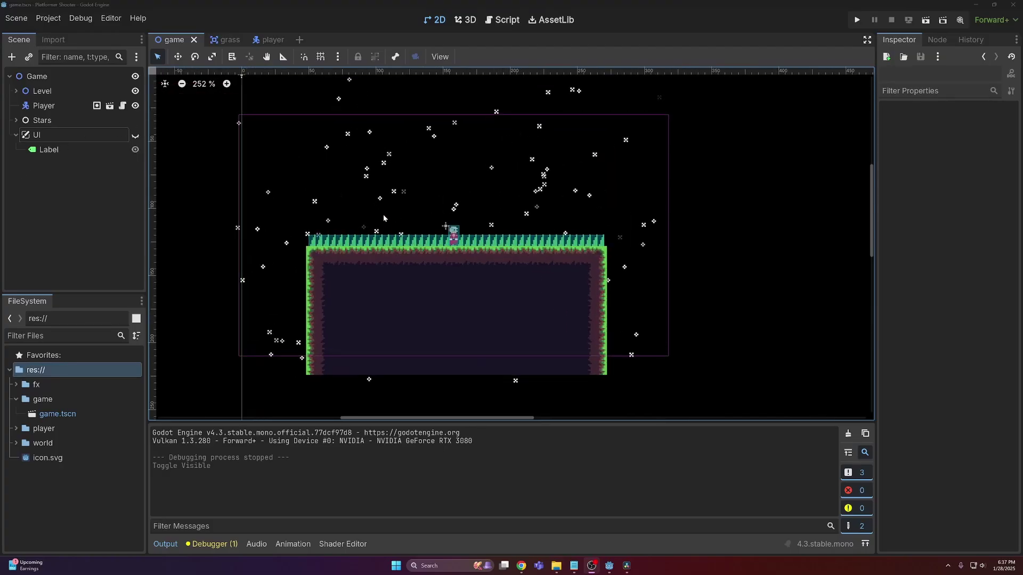
pyautogui.scroll(-1, 384, 205)
pyautogui.scroll(-1, 387, 205)
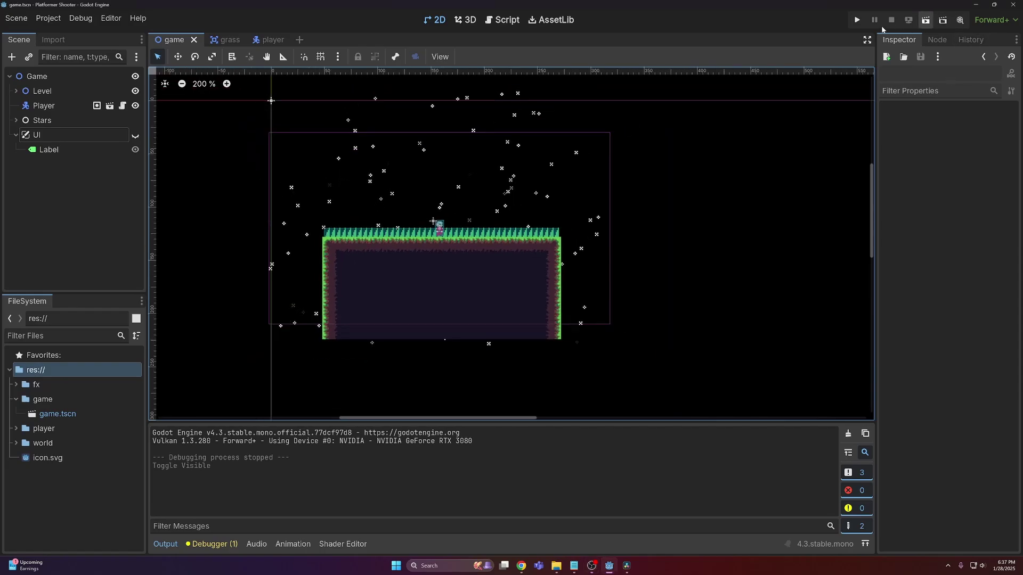
pyautogui.press('F5')
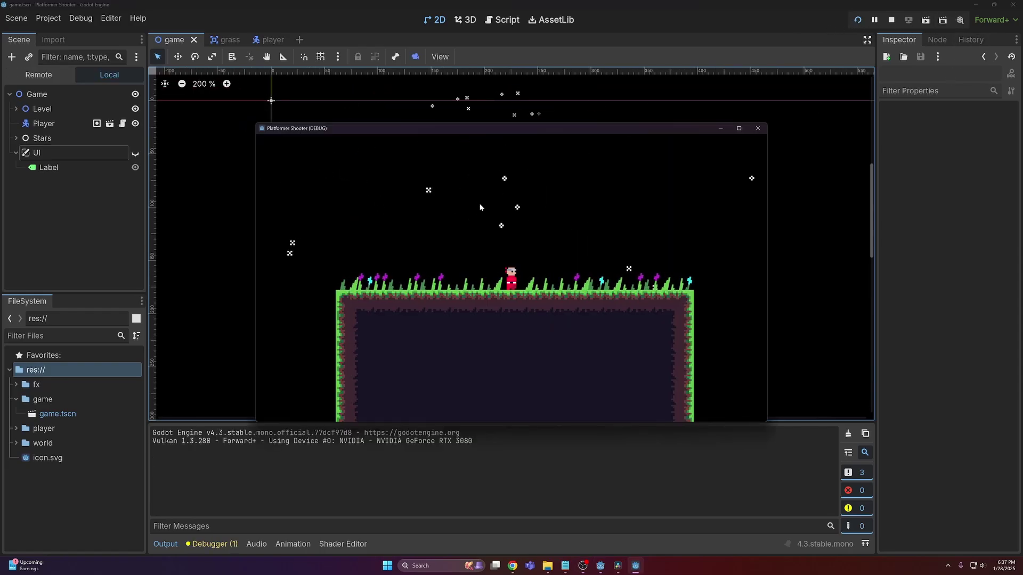
pyautogui.press('d')
pyautogui.press('a')
pyautogui.press('d')
pyautogui.press('Left')
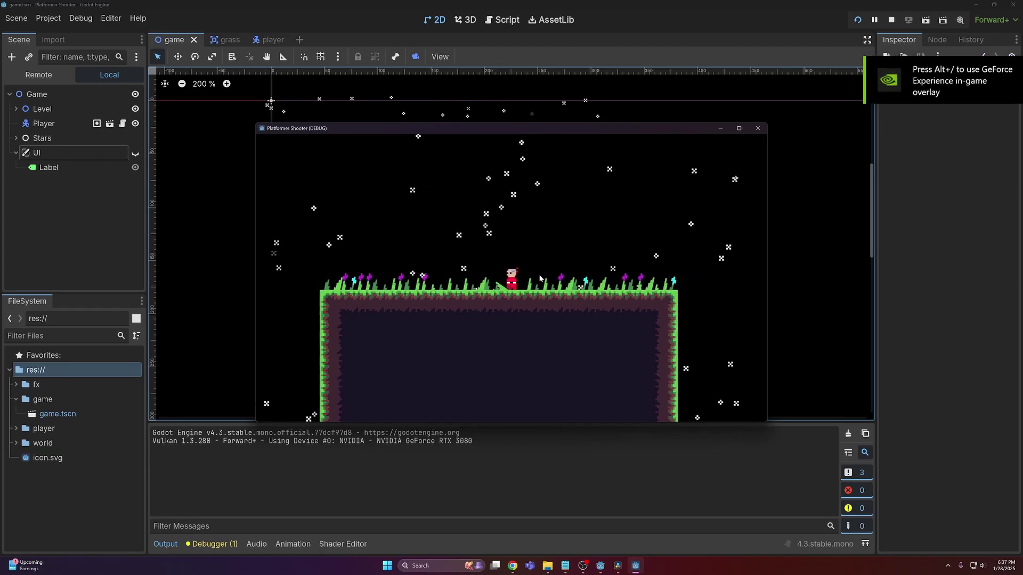
pyautogui.click(758, 128)
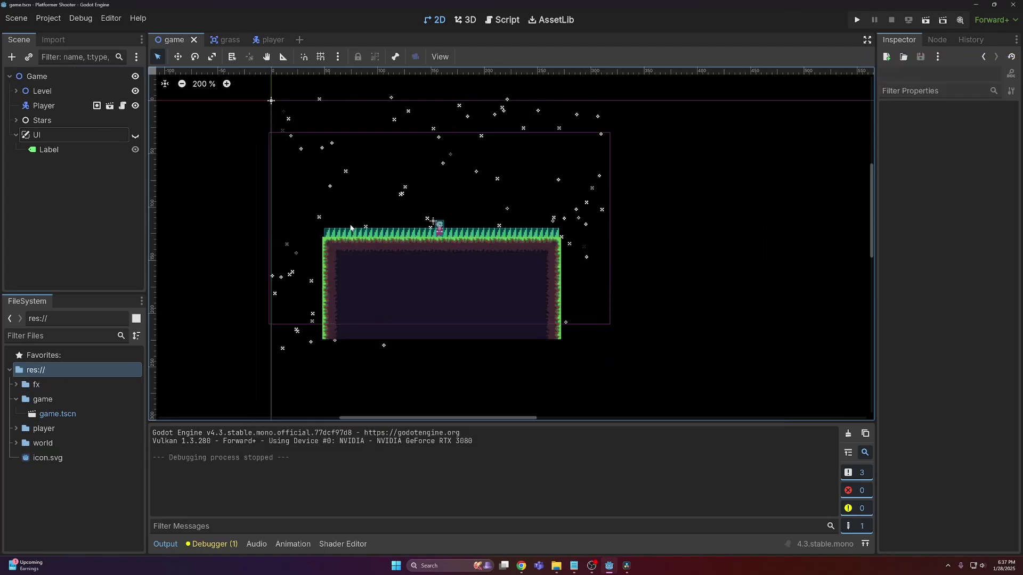
# Step: Make the UI canvas layer with the score label visible, and briefly test-run the project
pyautogui.scroll(3, 350, 221)
pyautogui.click(136, 136)
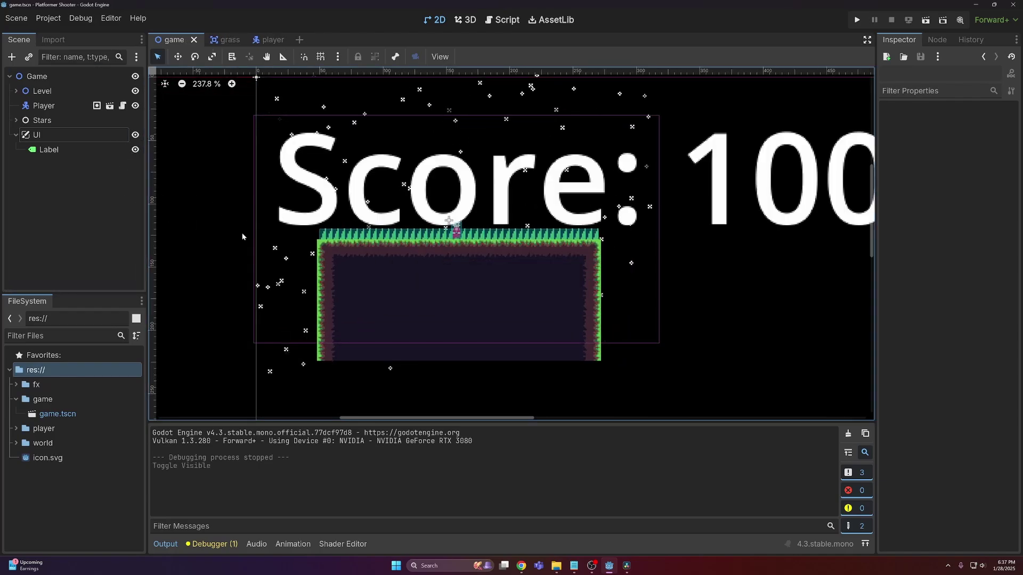
pyautogui.scroll(-4, 331, 247)
pyautogui.scroll(-2, 335, 245)
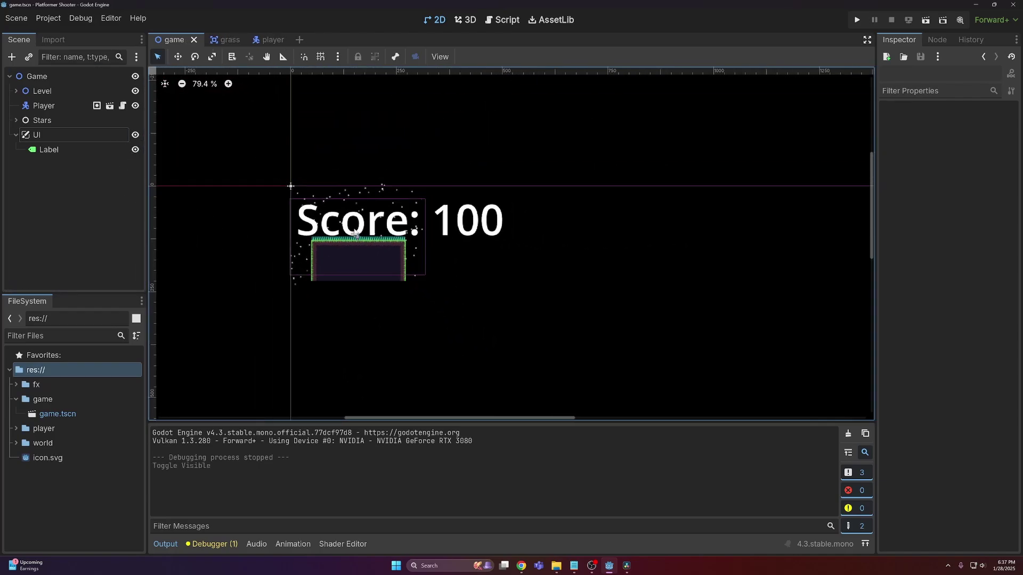
pyautogui.scroll(-4, 349, 235)
pyautogui.scroll(1, 344, 190)
pyautogui.moveTo(341, 241); pyautogui.dragTo(337, 169, button='middle')
pyautogui.scroll(-2, 336, 168)
pyautogui.scroll(5, 337, 168)
pyautogui.click(857, 20)
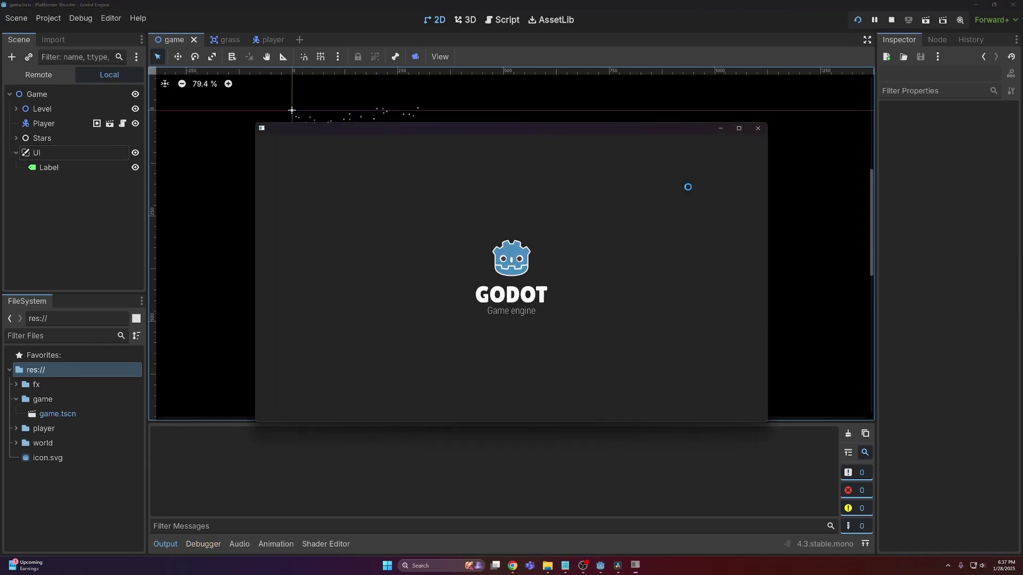
pyautogui.click(758, 127)
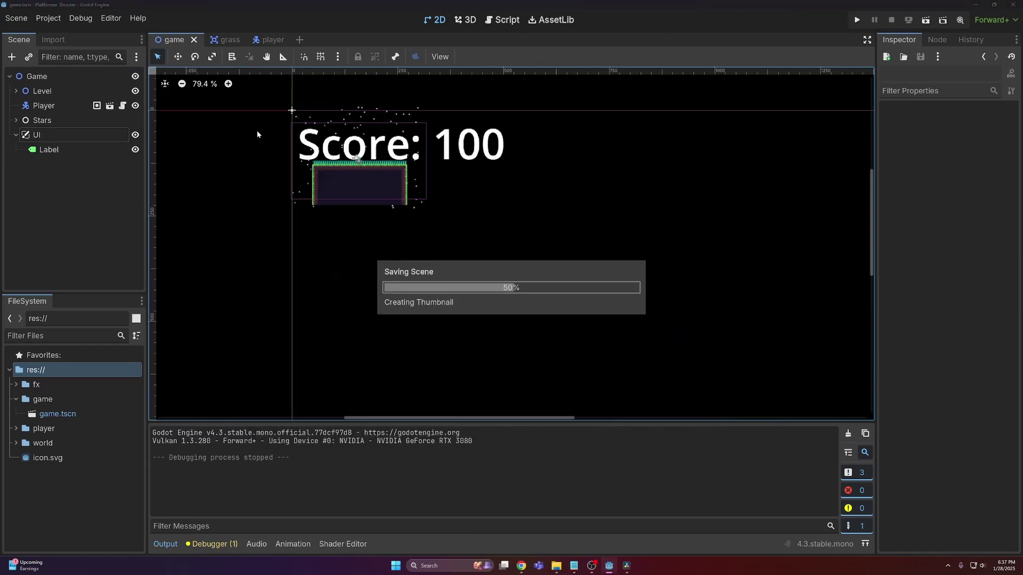
# Step: Examine the score label's size relative to the level, the camera frame and the viewport outline in the game scene
pyautogui.scroll(-1, 454, 138)
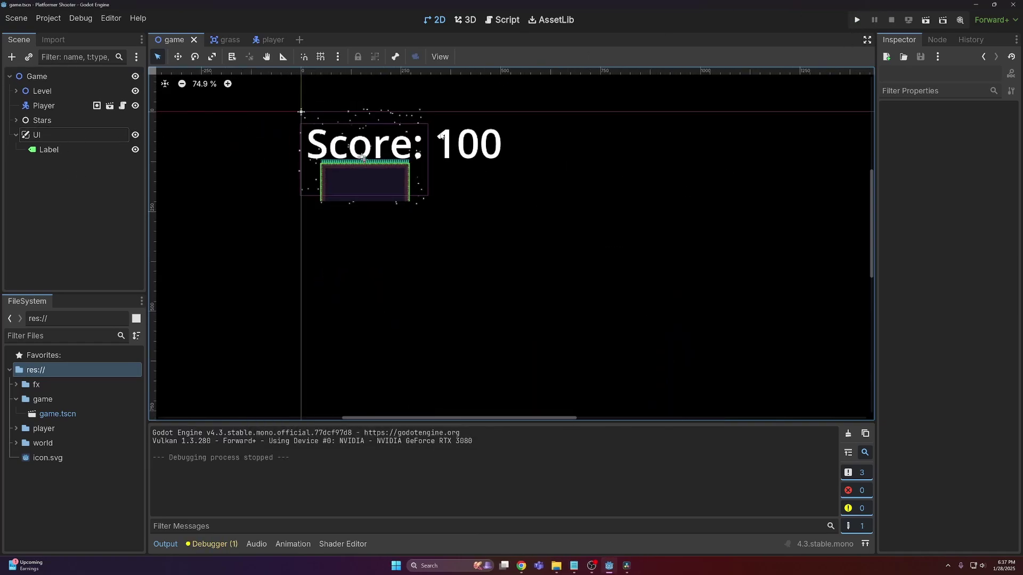
pyautogui.scroll(1, 593, 183)
pyautogui.moveTo(593, 183); pyautogui.dragTo(471, 199, button='middle')
pyautogui.scroll(-6, 437, 200)
pyautogui.scroll(8, 264, 179)
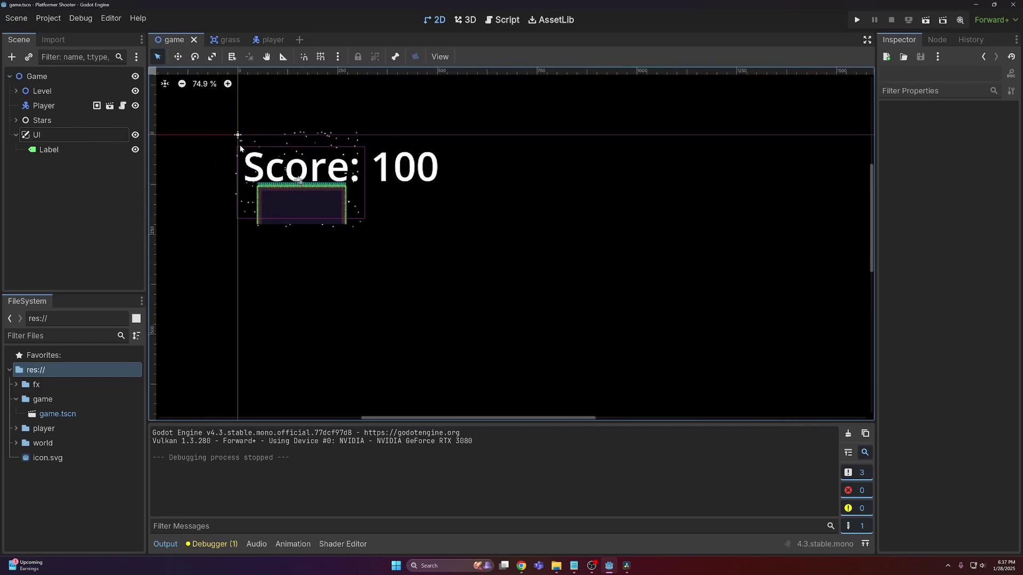
pyautogui.scroll(5, 229, 167)
pyautogui.moveTo(229, 168); pyautogui.dragTo(313, 191, button='middle')
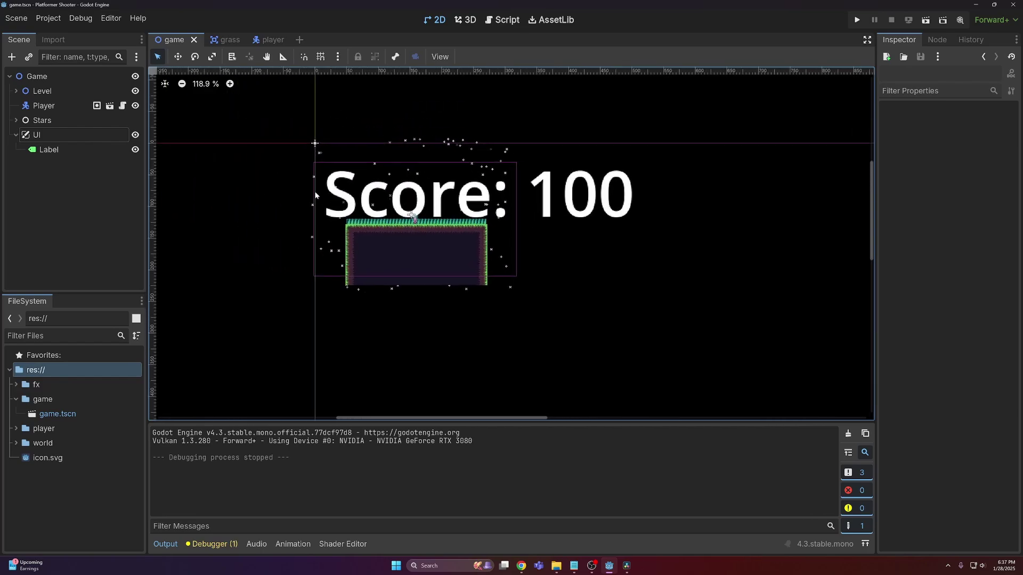
pyautogui.scroll(5, 310, 197)
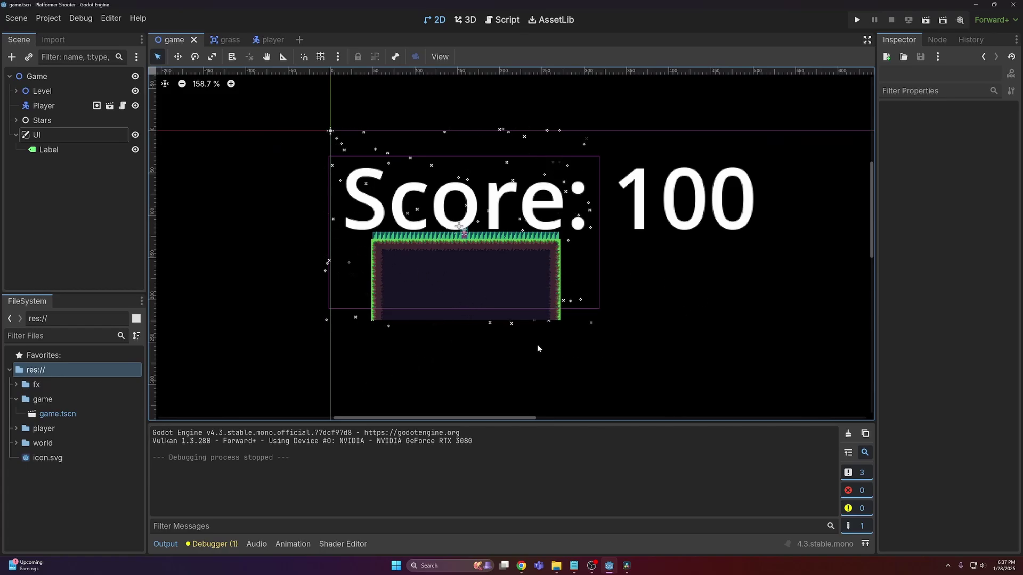
pyautogui.scroll(-4, 480, 314)
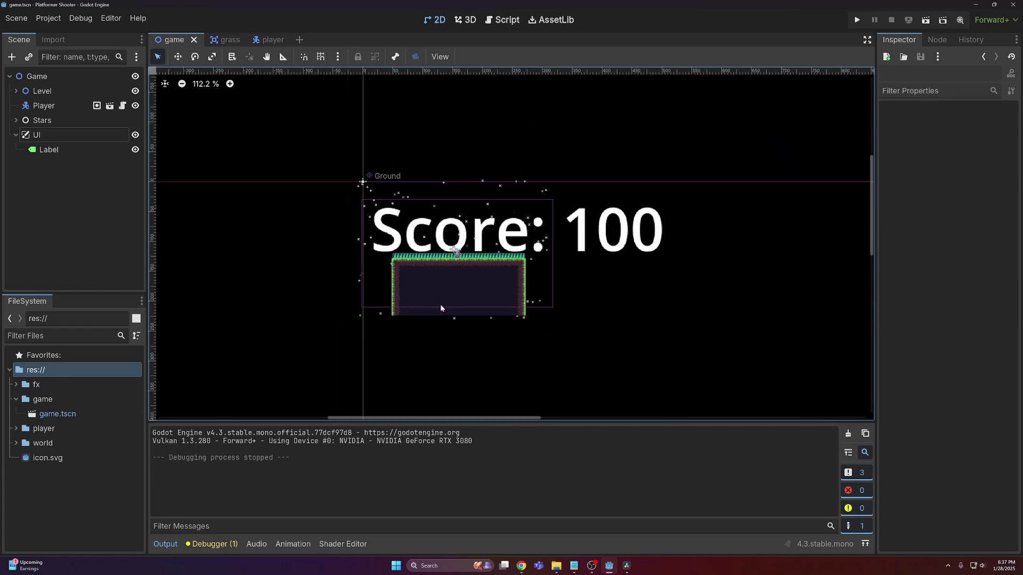
pyautogui.scroll(3, 440, 304)
pyautogui.scroll(-10, 567, 294)
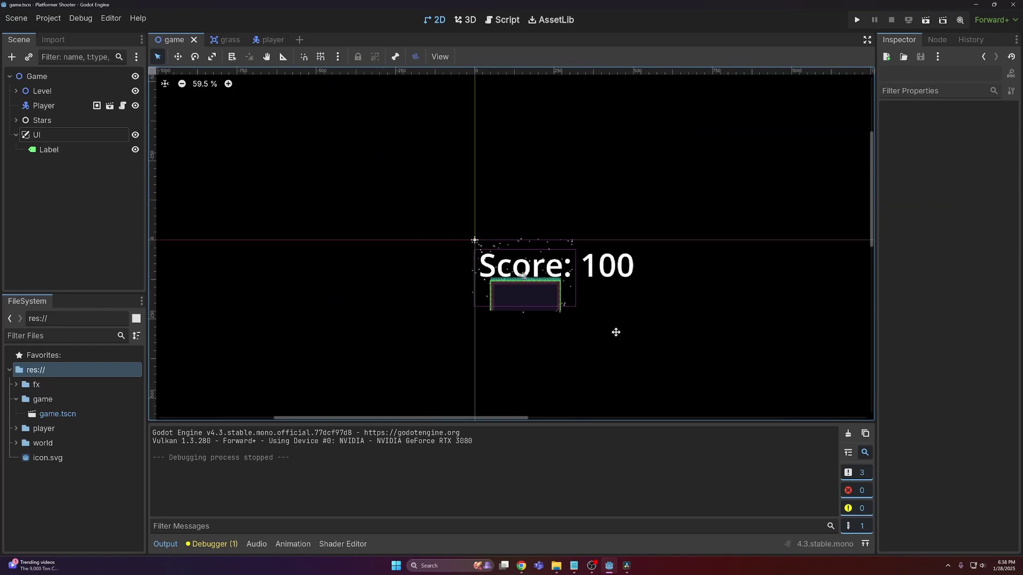
pyautogui.moveTo(610, 326); pyautogui.dragTo(447, 197, button='middle')
pyautogui.scroll(-6, 458, 205)
pyautogui.scroll(1, 494, 228)
pyautogui.scroll(1, 257, 186)
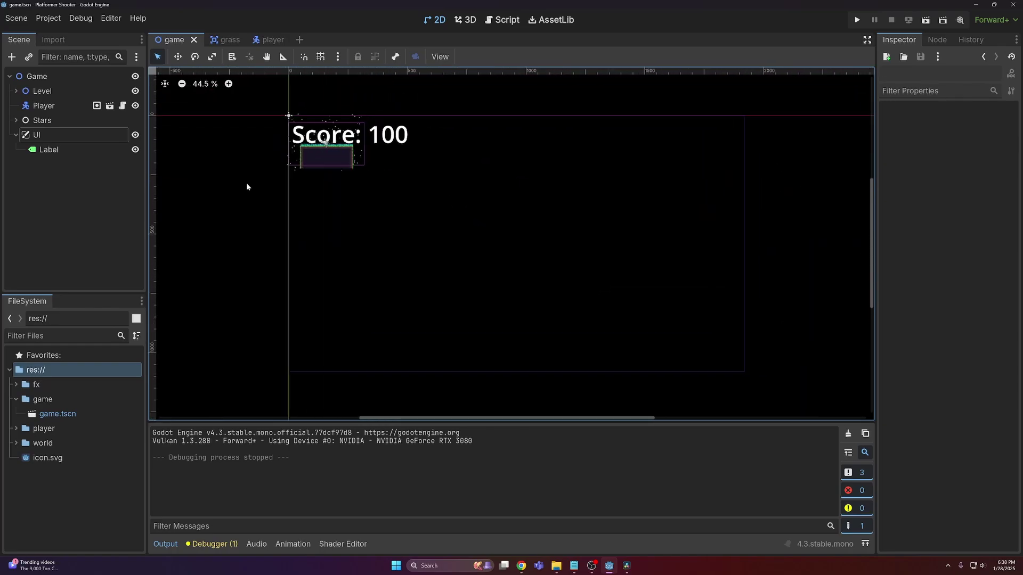
pyautogui.scroll(1, 215, 240)
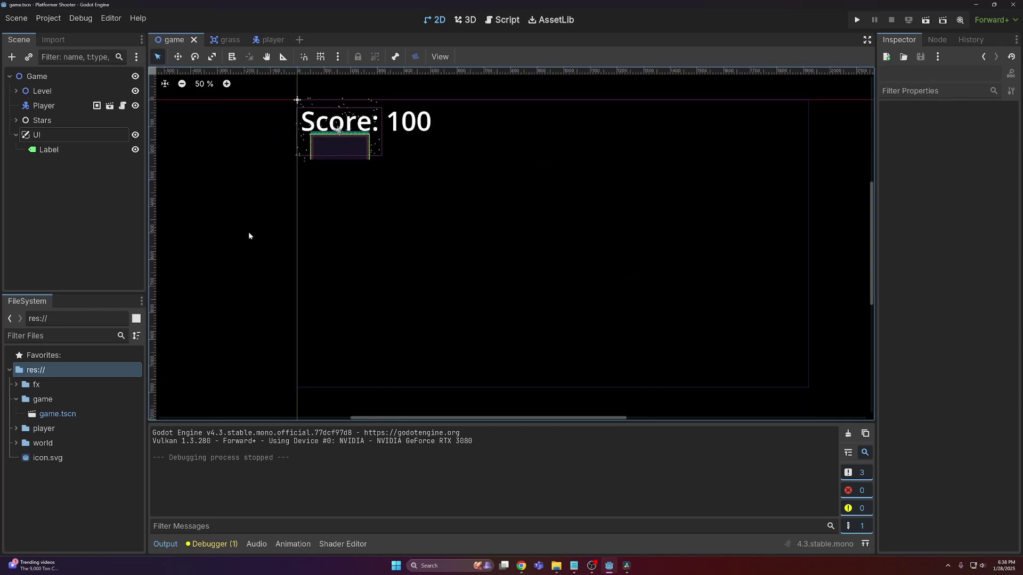
# Step: Save the game scene, create a new 2D scene with the root named Main, and save it as main.tscn
pyautogui.hotkey('ctrl', 's')
pyautogui.click(299, 39)
pyautogui.click(93, 94)
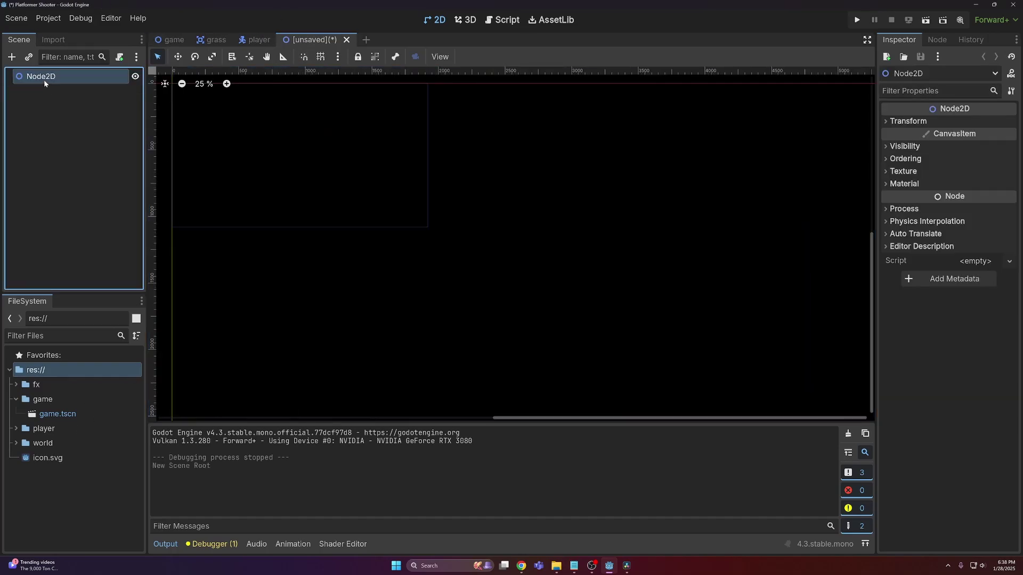
pyautogui.doubleClick(44, 78)
pyautogui.write('Main')
pyautogui.press('Return')
pyautogui.hotkey('ctrl', 's')
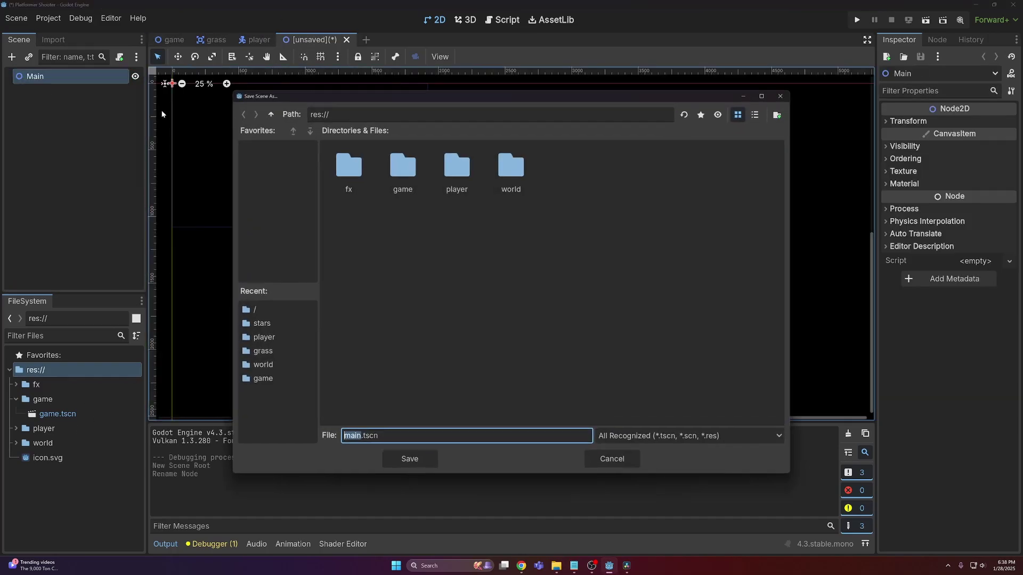
pyautogui.click(416, 459)
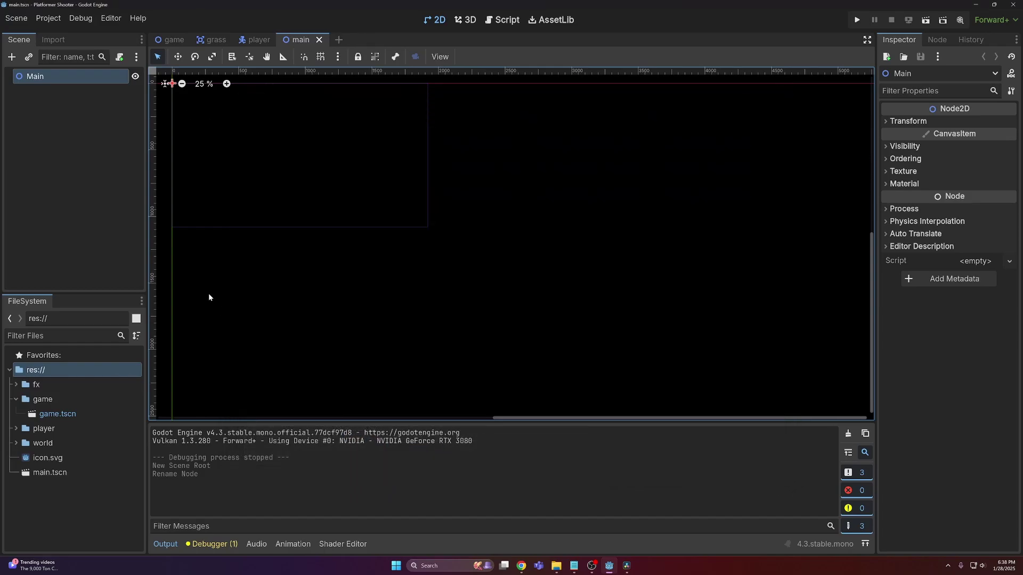
# Step: Add a CanvasLayer node as a child of Main in the main scene
pyautogui.click(107, 90)
pyautogui.click(96, 77)
pyautogui.moveTo(281, 155); pyautogui.dragTo(430, 231, button='middle')
pyautogui.scroll(5, 439, 282)
pyautogui.click(170, 40)
pyautogui.click(301, 41)
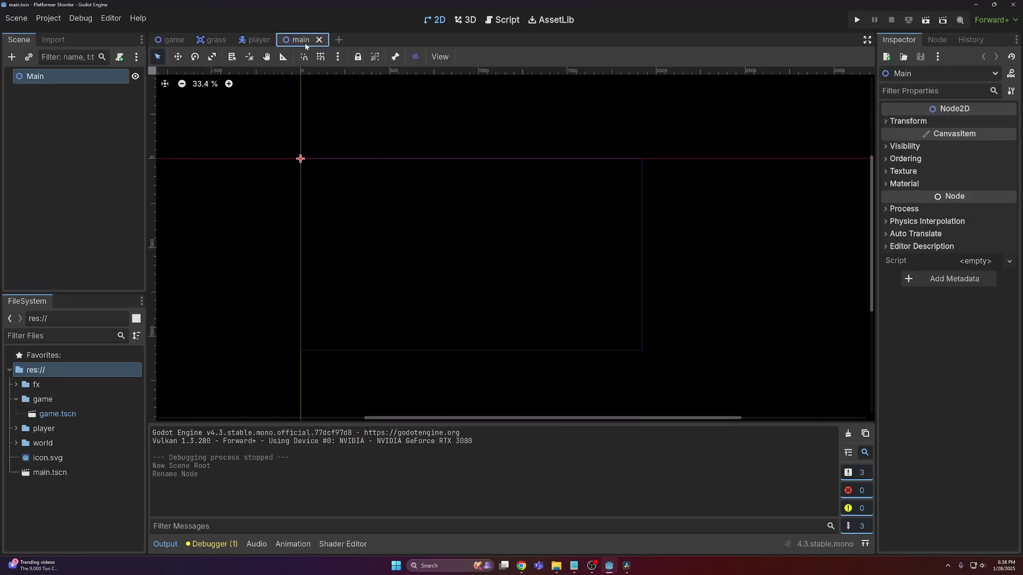
pyautogui.scroll(1, 347, 194)
pyautogui.hotkey('ctrl', 'a')
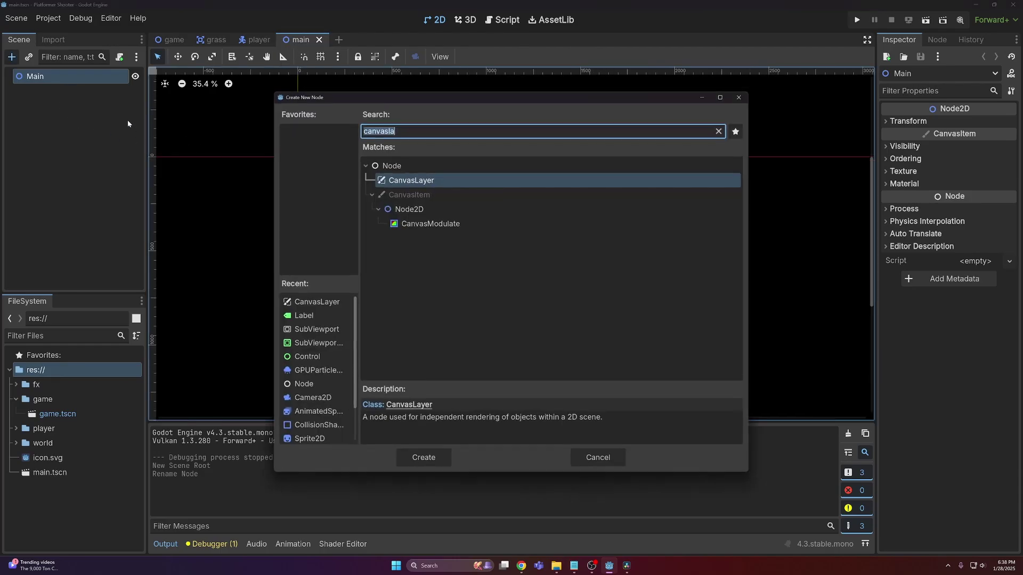
pyautogui.press('BackSpace')
pyautogui.write('canvaslayr')
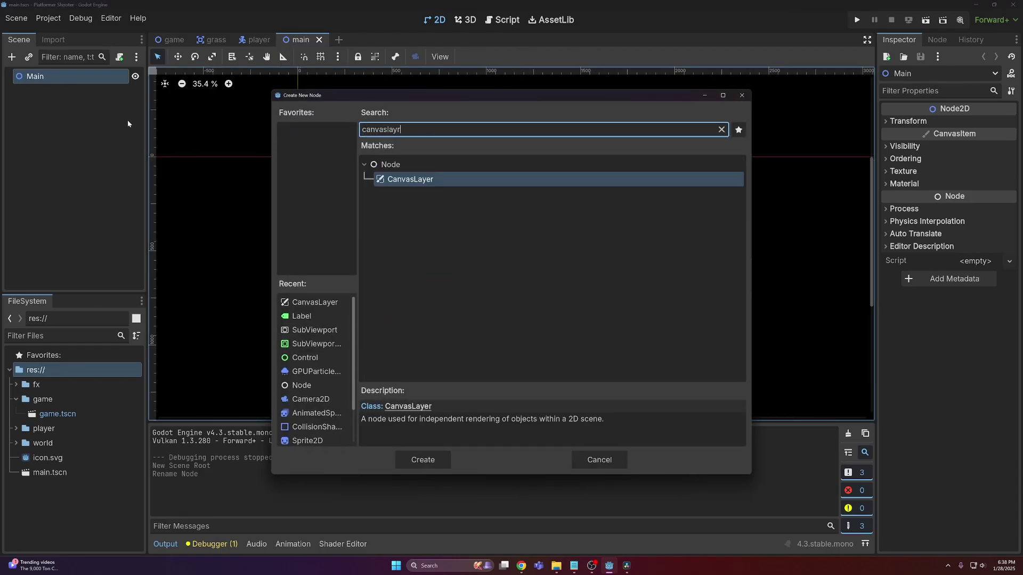
pyautogui.press('Return')
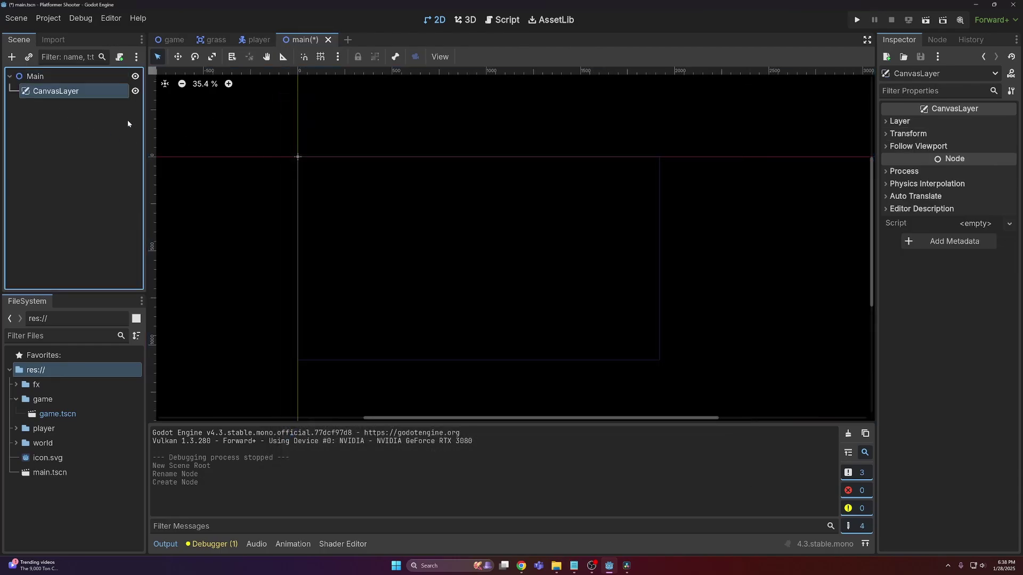
# Step: Add a SubViewportContainer node as a child of the CanvasLayer
pyautogui.hotkey('ctrl', 'a')
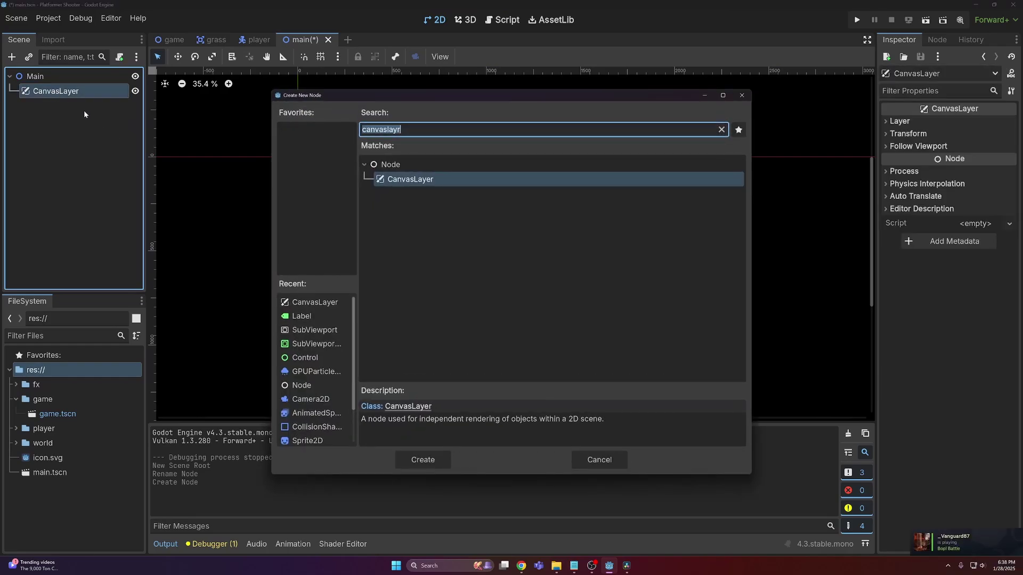
pyautogui.press('BackSpace')
pyautogui.write('subviewportcontainer')
pyautogui.press('Return')
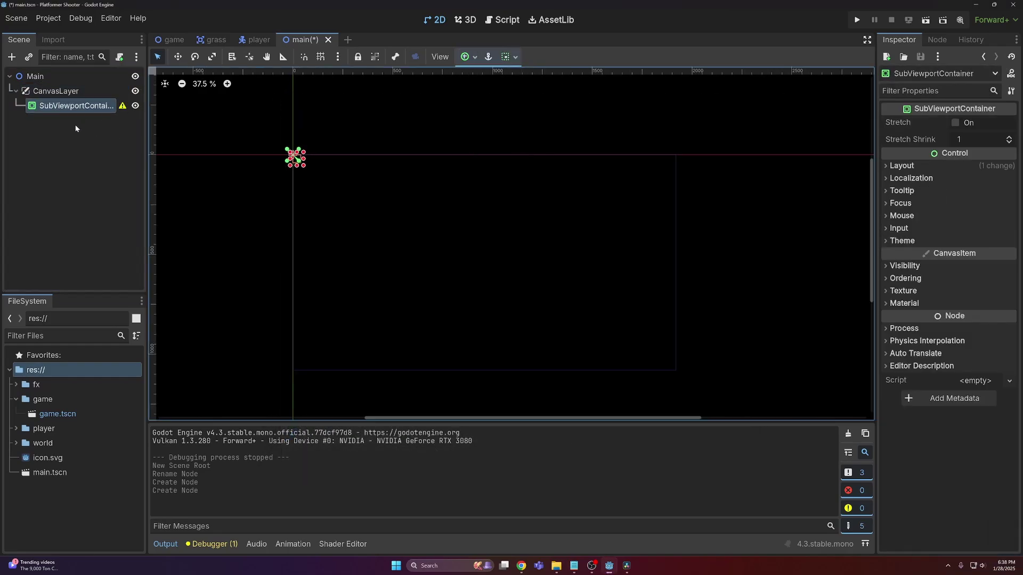
# Step: Apply the full-rectangle anchor preset to the SubViewportContainer so it fills the whole viewport
pyautogui.scroll(1, 300, 158)
pyautogui.click(467, 56)
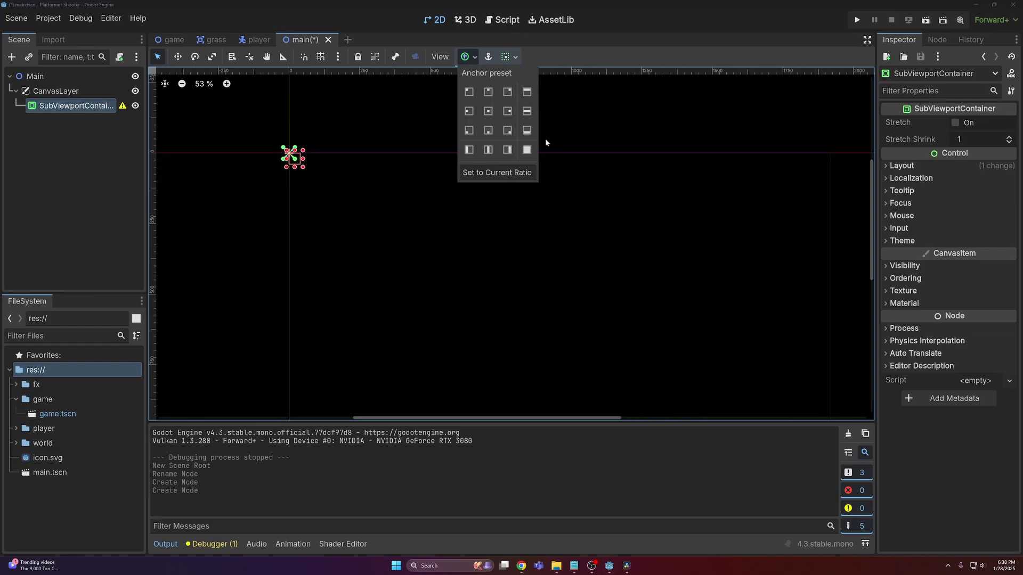
pyautogui.click(529, 153)
pyautogui.scroll(-3, 628, 223)
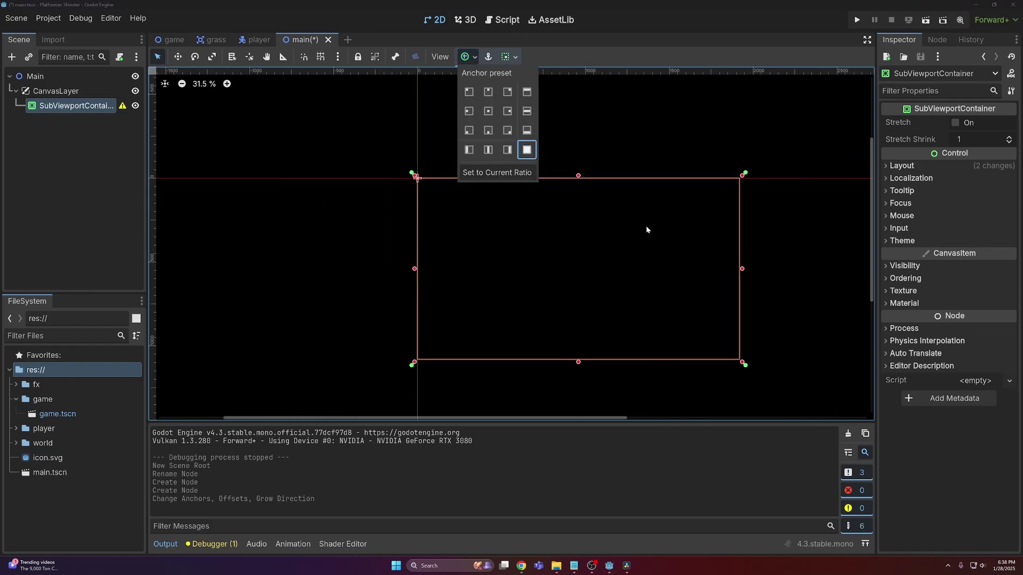
pyautogui.click(760, 230)
pyautogui.scroll(1, 753, 189)
pyautogui.moveTo(753, 188); pyautogui.dragTo(725, 186, button='middle')
pyautogui.moveTo(745, 127); pyautogui.dragTo(746, 94, button='middle')
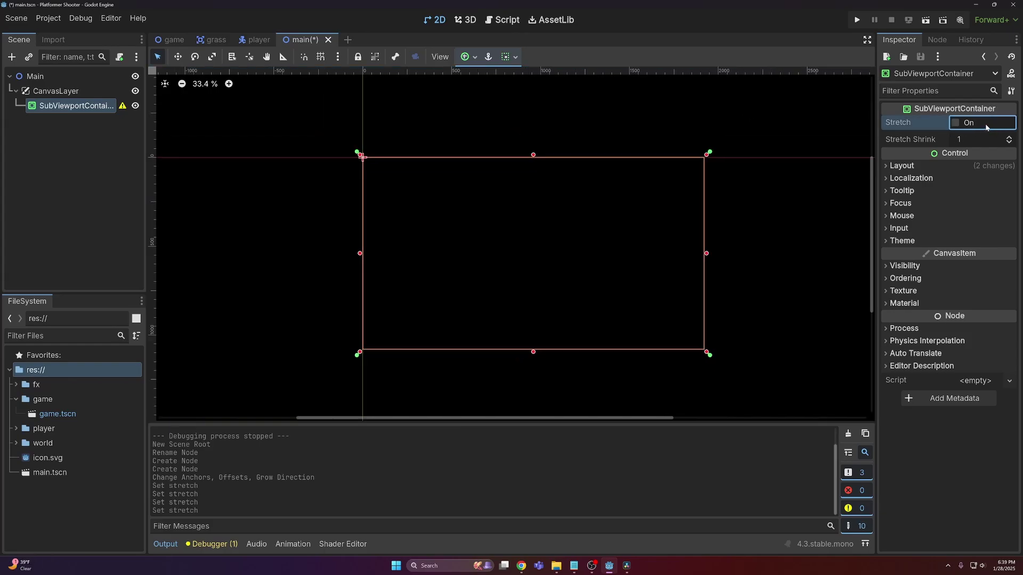
# Step: Turn on Stretch for the SubViewportContainer, set its Stretch Shrink to 6, and save the scene
pyautogui.click(986, 126)
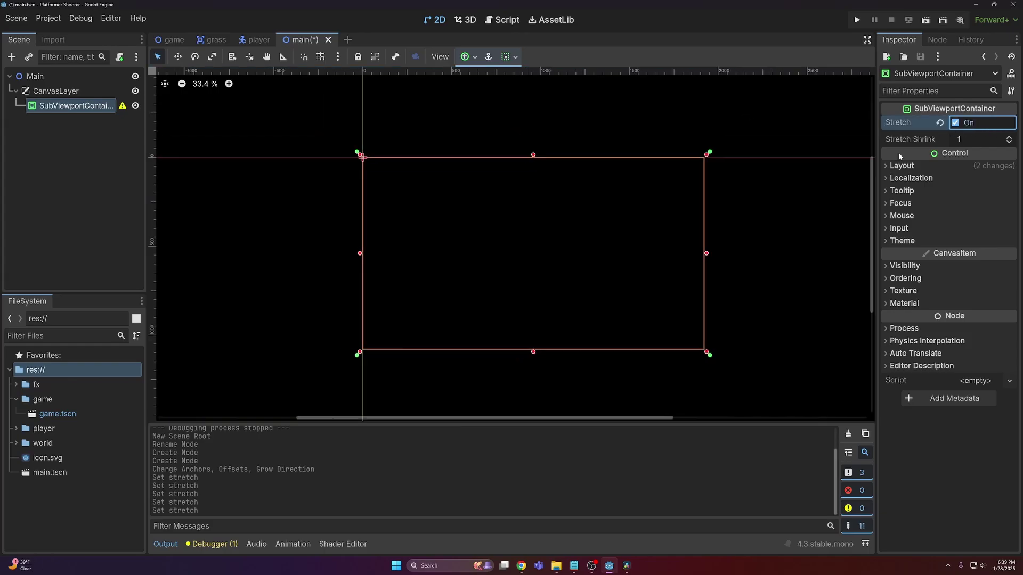
pyautogui.click(932, 139)
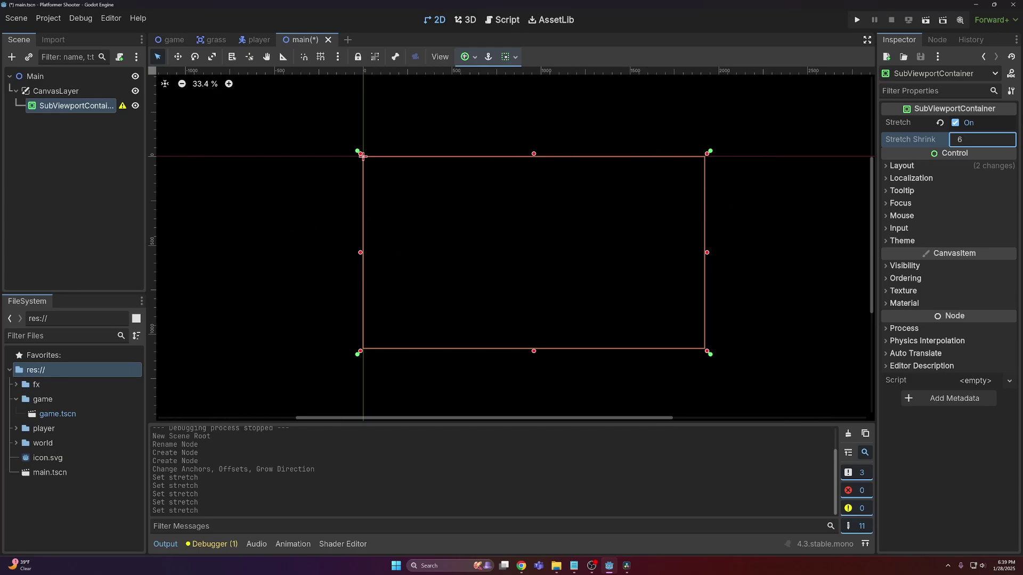
pyautogui.press('Return')
pyautogui.hotkey('ctrl', 's')
# Step: Add a SubViewport node as a child of the SubViewportContainer
pyautogui.click(83, 106)
pyautogui.hotkey('ctrl', 'a')
pyautogui.write('subviewpor')
pyautogui.press('Return')
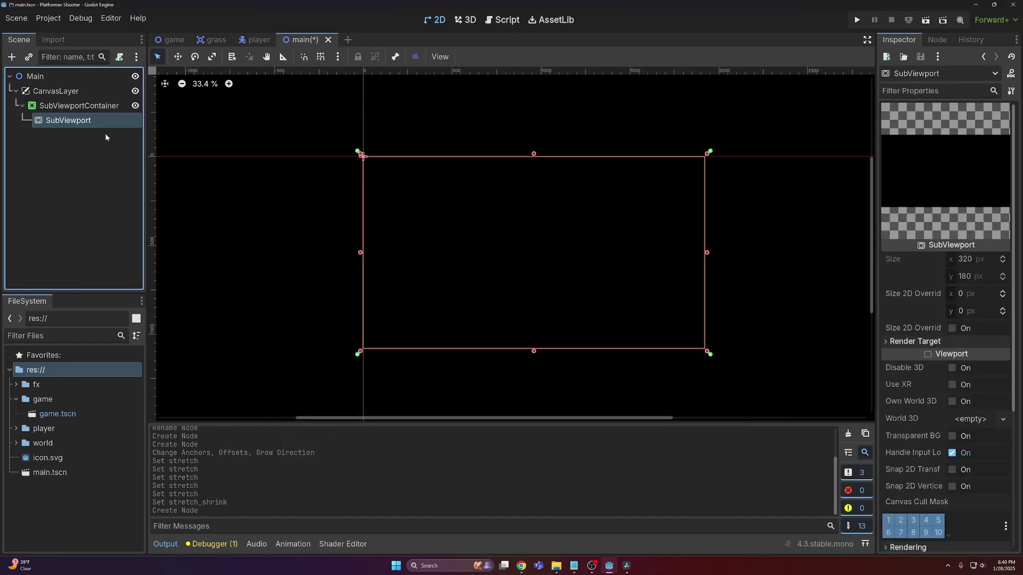
# Step: Check the SubViewport's size and instantiate game.tscn as its child
pyautogui.scroll(2, 493, 226)
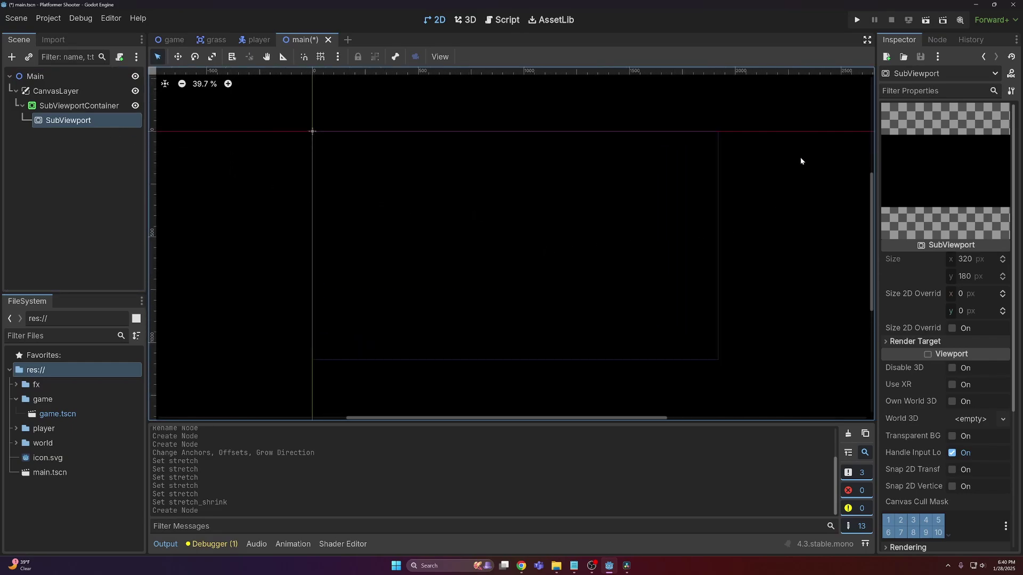
pyautogui.click(969, 260)
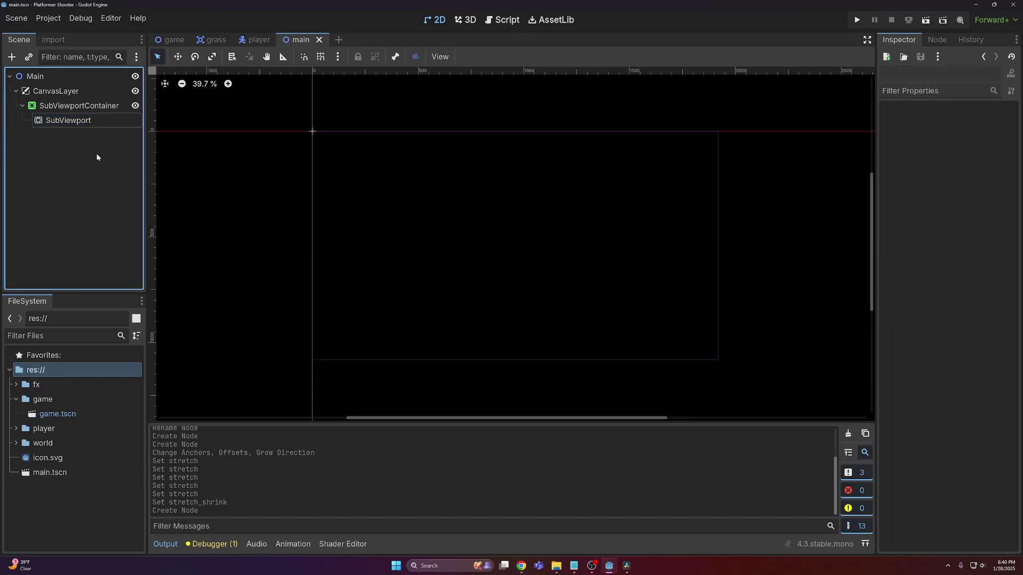
pyautogui.click(78, 126)
pyautogui.moveTo(51, 414); pyautogui.dragTo(97, 126)
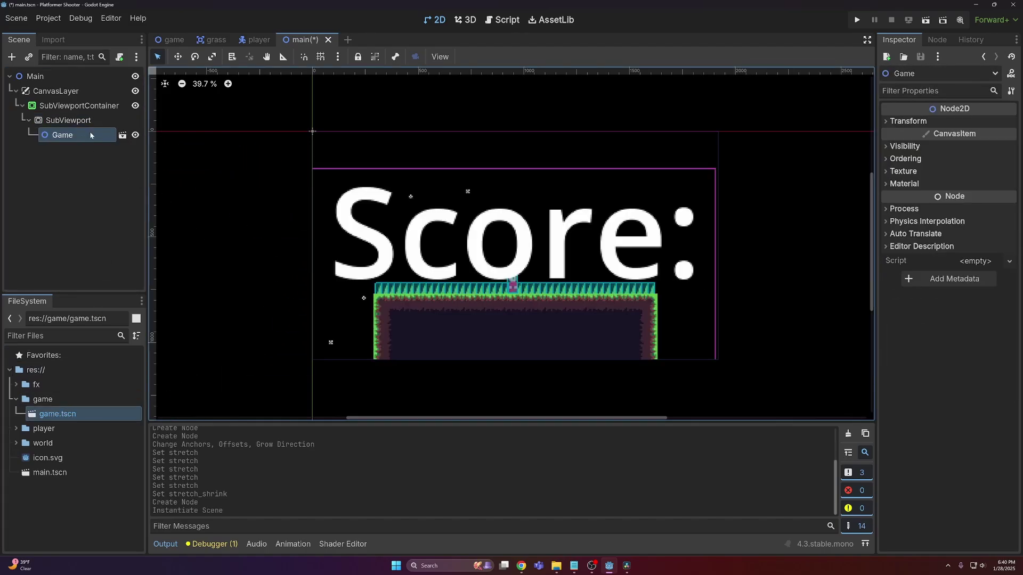
# Step: Save the main scene with its Game instance and check the SubViewportContainer and SubViewport nodes
pyautogui.hotkey('ctrl', 's')
pyautogui.scroll(1, 453, 258)
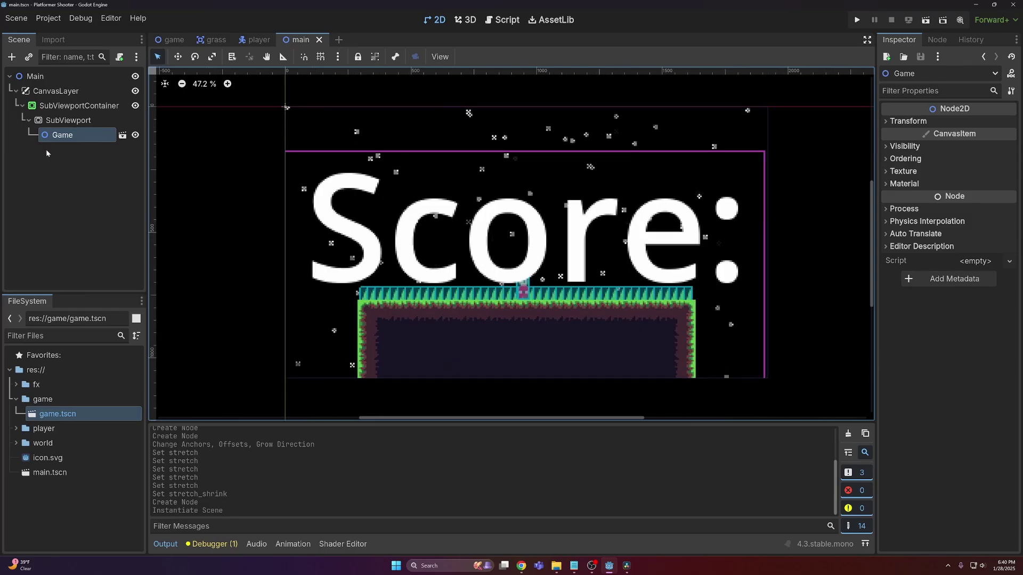
pyautogui.click(72, 106)
pyautogui.click(67, 121)
pyautogui.click(96, 221)
pyautogui.hotkey('ctrl', 's')
# Step: Cut the score Label from the UI layer in the game scene
pyautogui.click(172, 40)
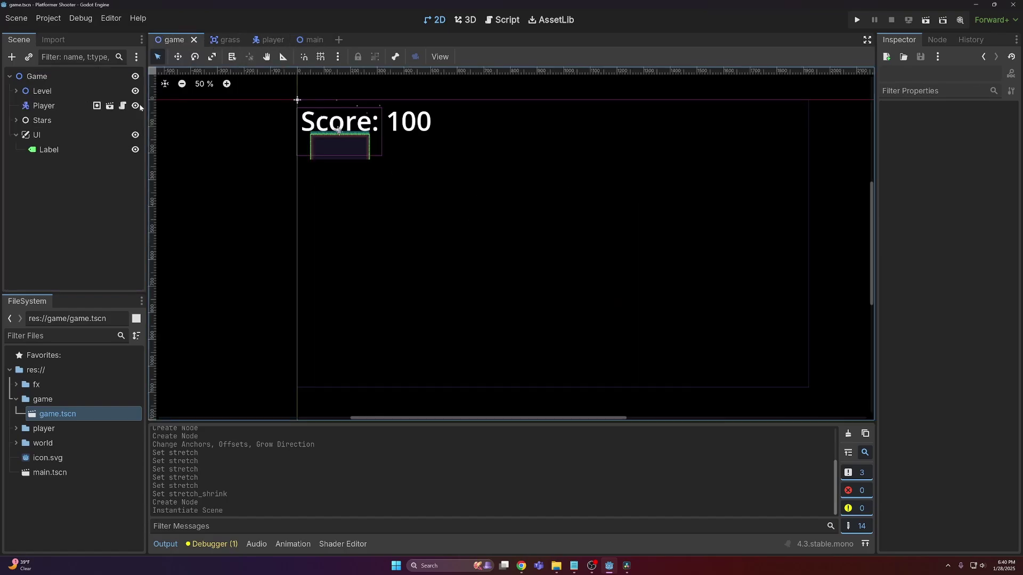
pyautogui.click(79, 133)
pyautogui.click(81, 149)
pyautogui.hotkey('ctrl', 'x')
# Step: Delete the empty UI layer from the game scene and save the scene
pyautogui.click(78, 136)
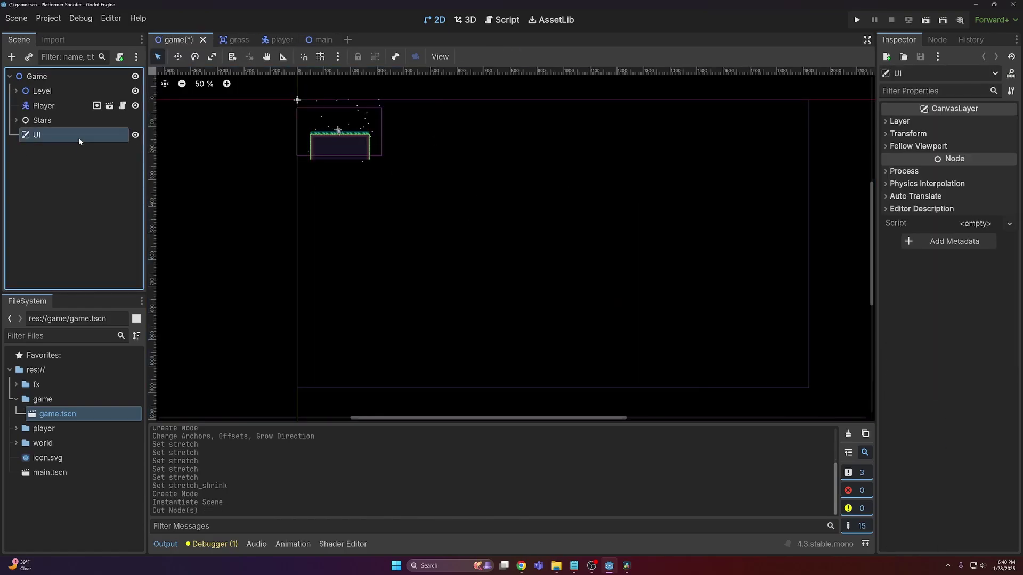
pyautogui.press('Delete')
pyautogui.press('Return')
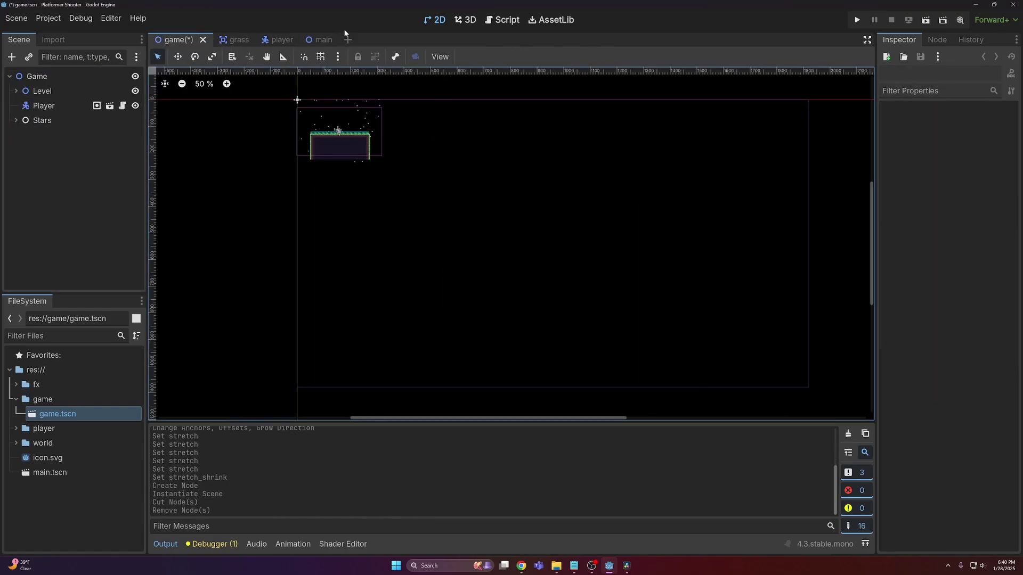
pyautogui.hotkey('ctrl', 's')
# Step: Paste the cut Label as a child of the CanvasLayer in the main scene and save the scene
pyautogui.click(313, 40)
pyautogui.click(34, 94)
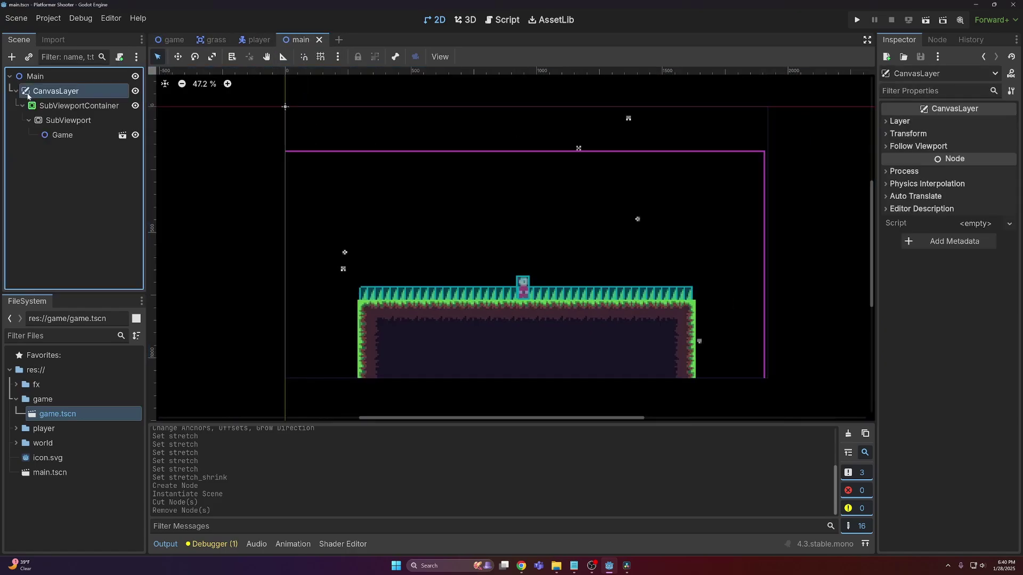
pyautogui.hotkey('ctrl', 'v')
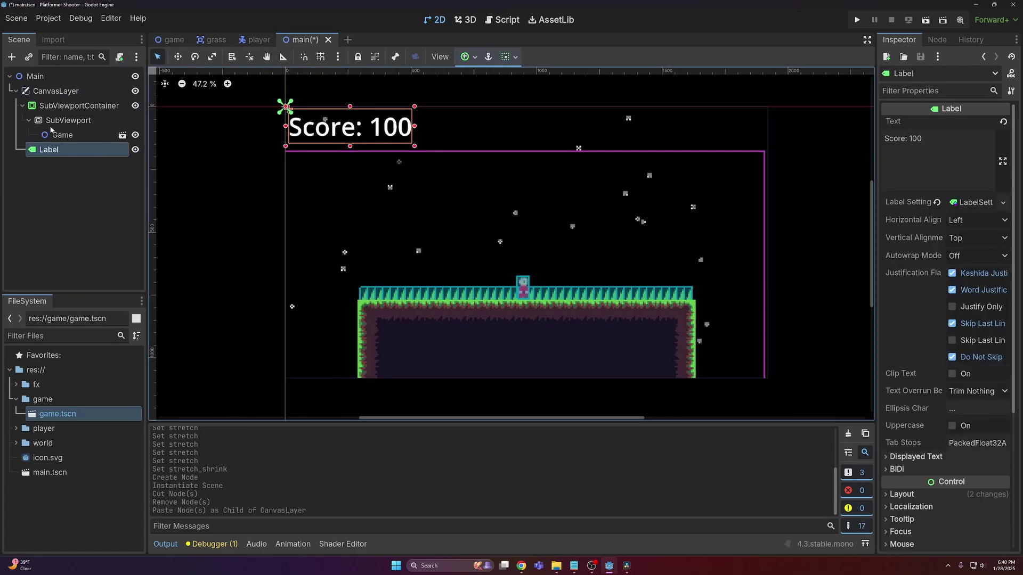
pyautogui.click(70, 106)
pyautogui.click(58, 90)
pyautogui.hotkey('ctrl', 's')
pyautogui.scroll(-3, 346, 197)
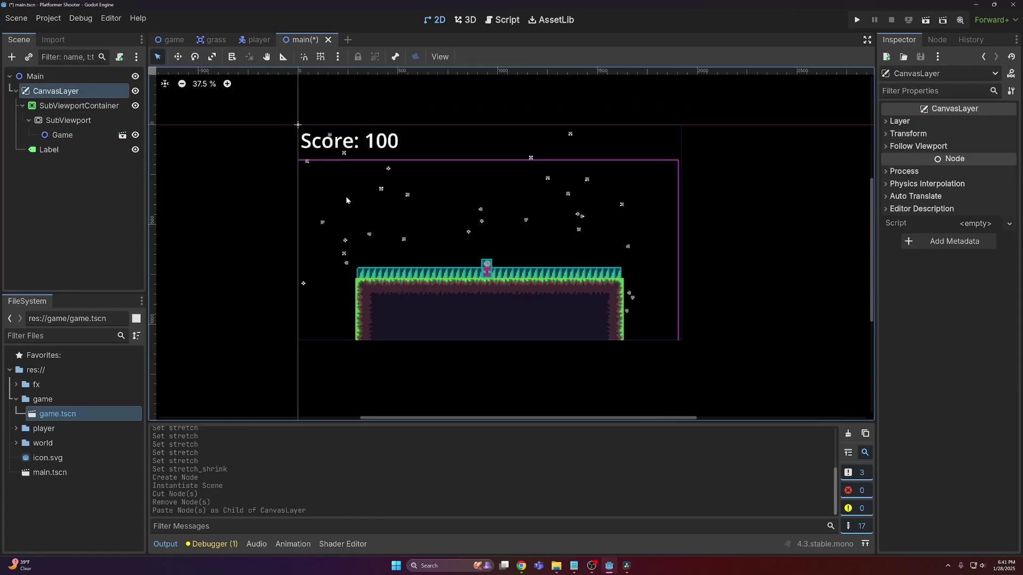
pyautogui.scroll(4, 486, 257)
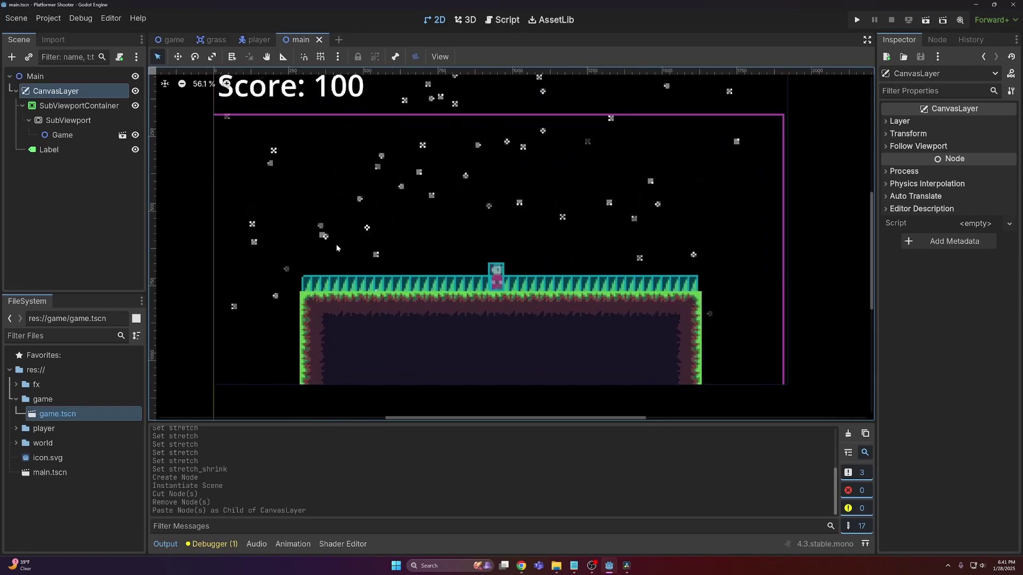
# Step: Set the SubViewport's default canvas item texture filter to Nearest and save the main scene
pyautogui.click(80, 121)
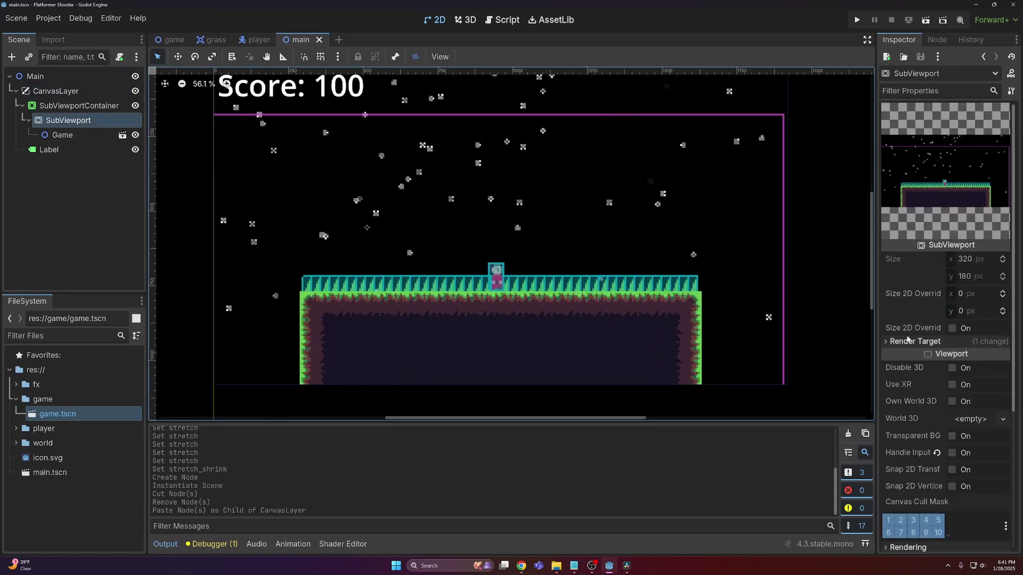
pyautogui.scroll(-5, 911, 367)
pyautogui.scroll(5, 914, 384)
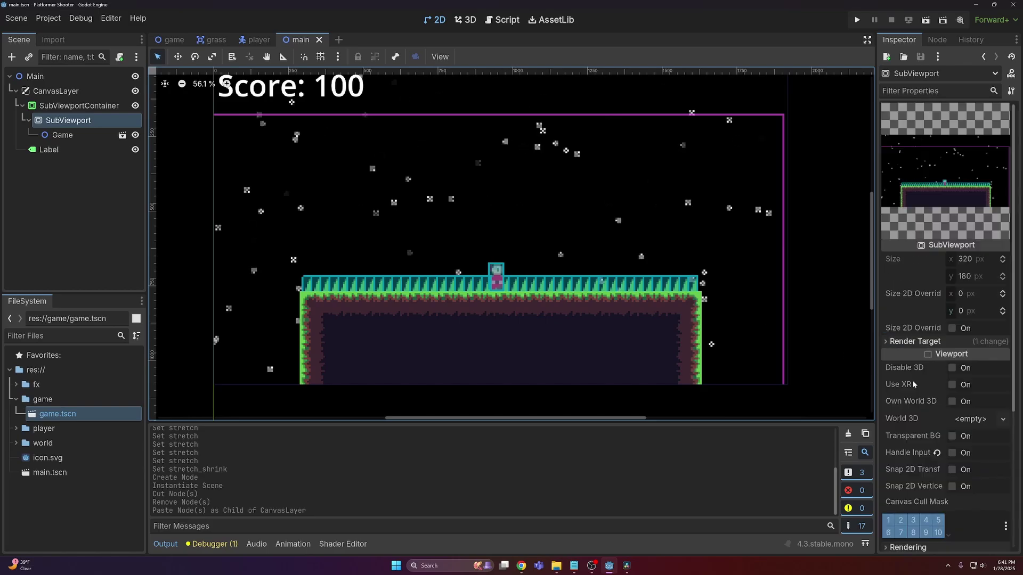
pyautogui.scroll(-4, 913, 384)
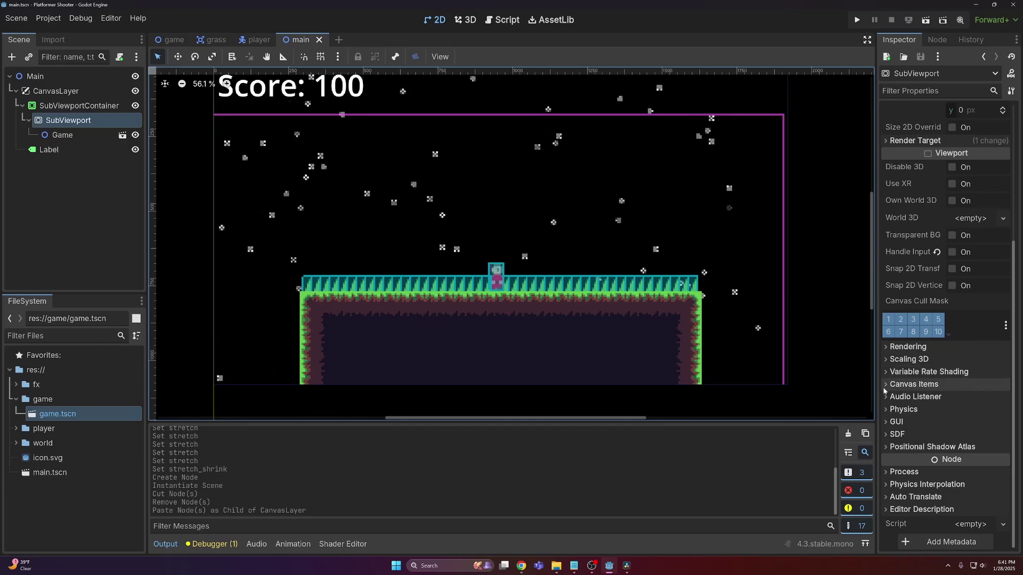
pyautogui.click(919, 385)
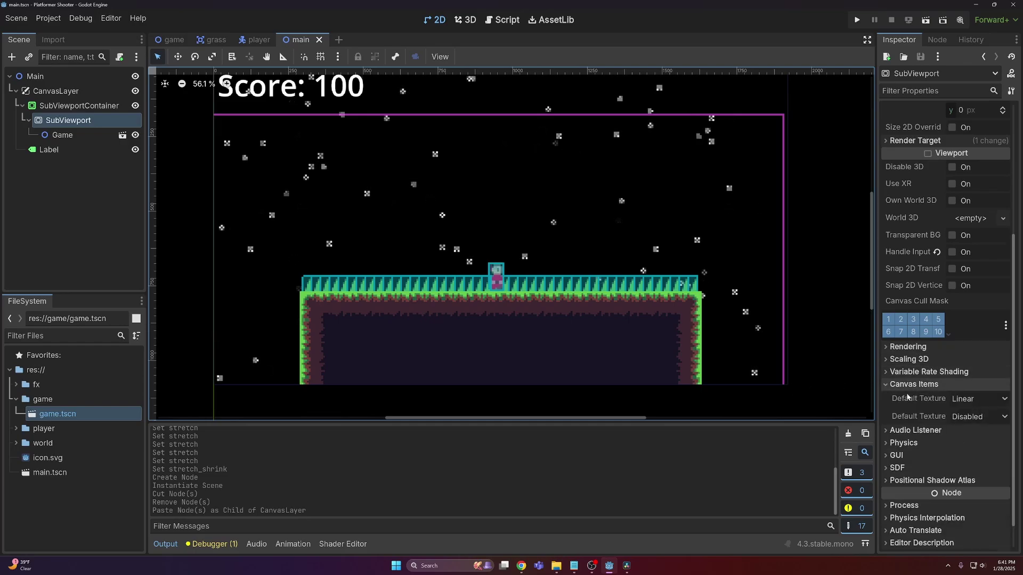
pyautogui.click(979, 399)
pyautogui.click(967, 415)
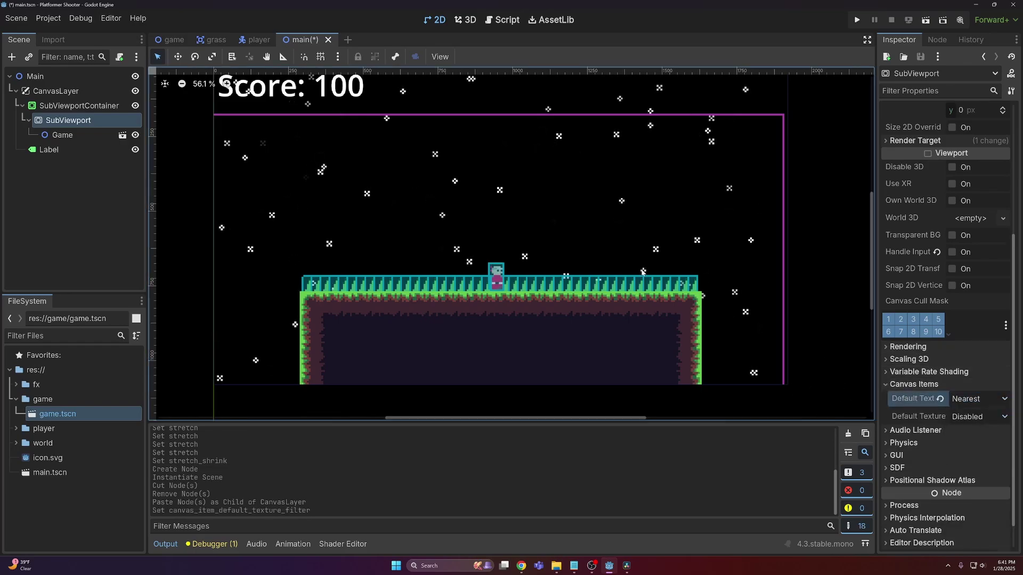
pyautogui.scroll(4, 489, 284)
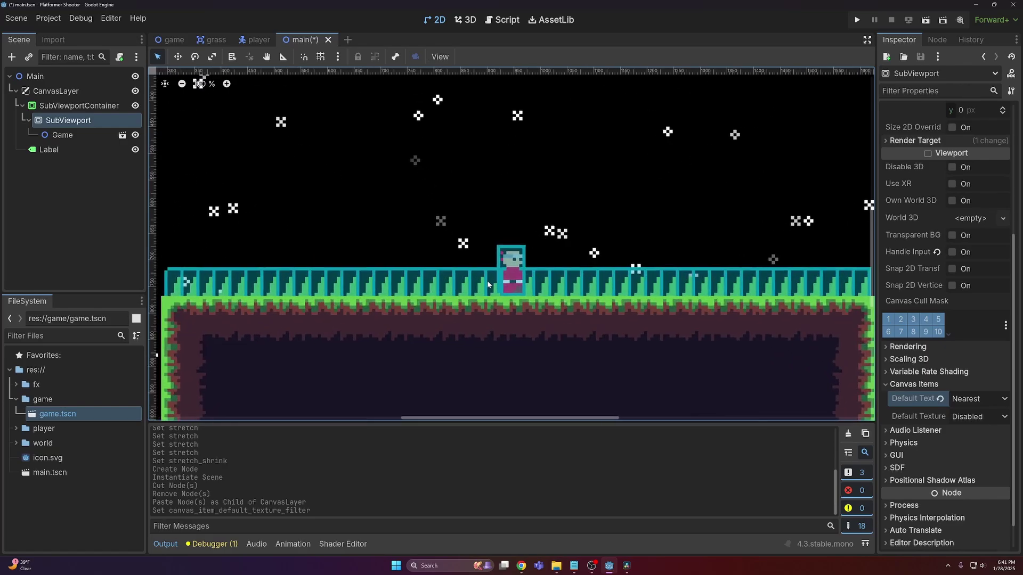
pyautogui.scroll(-4, 488, 284)
pyautogui.hotkey('ctrl', 's')
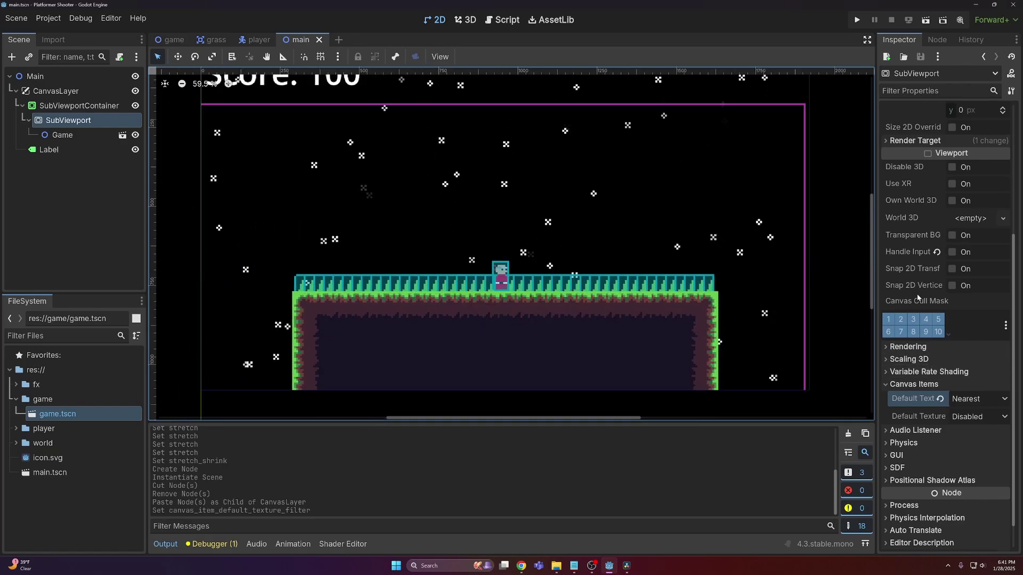
# Step: Turn on Snap 2D Transforms to Pixel for the SubViewport and examine the player and platform rendering up close
pyautogui.click(953, 269)
pyautogui.scroll(1, 522, 280)
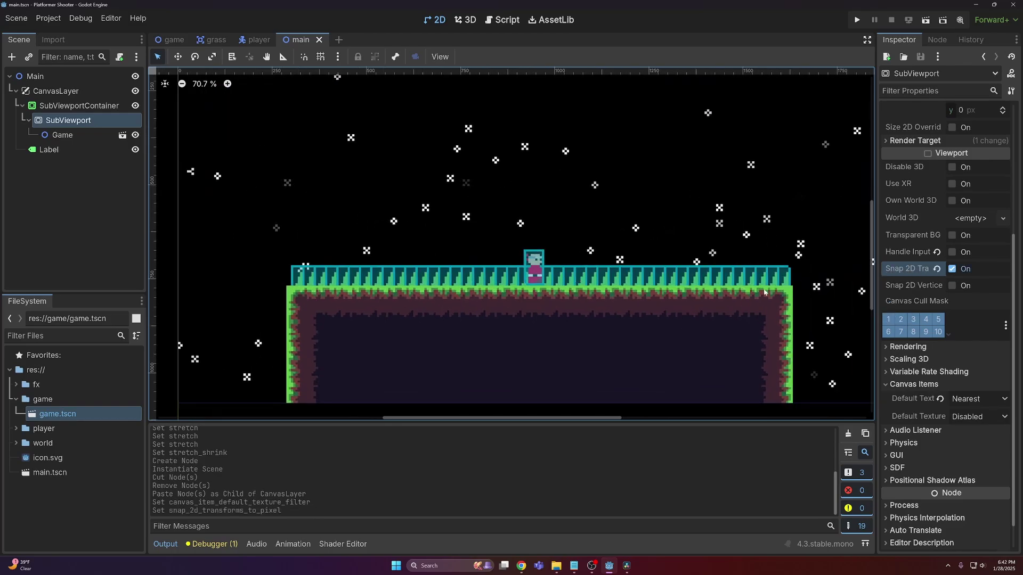
pyautogui.scroll(2, 486, 274)
pyautogui.scroll(-3, 489, 294)
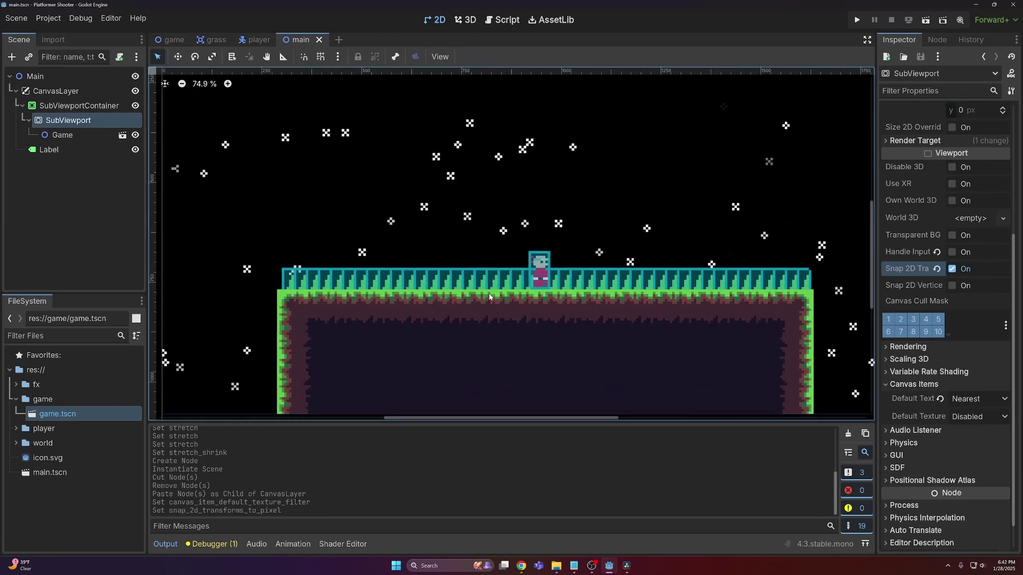
pyautogui.scroll(1, 488, 290)
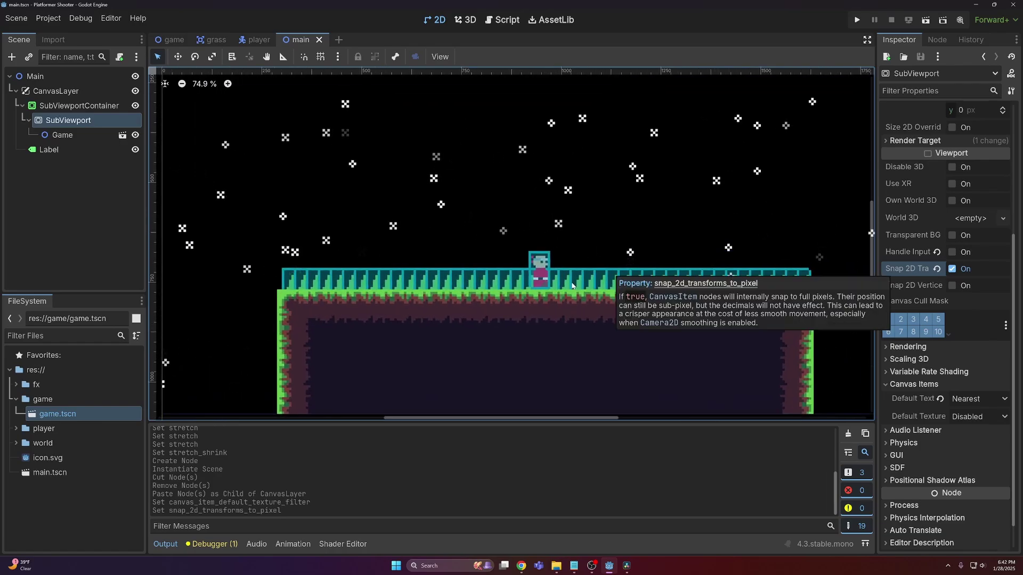
pyautogui.scroll(-2, 529, 294)
pyautogui.scroll(2, 530, 294)
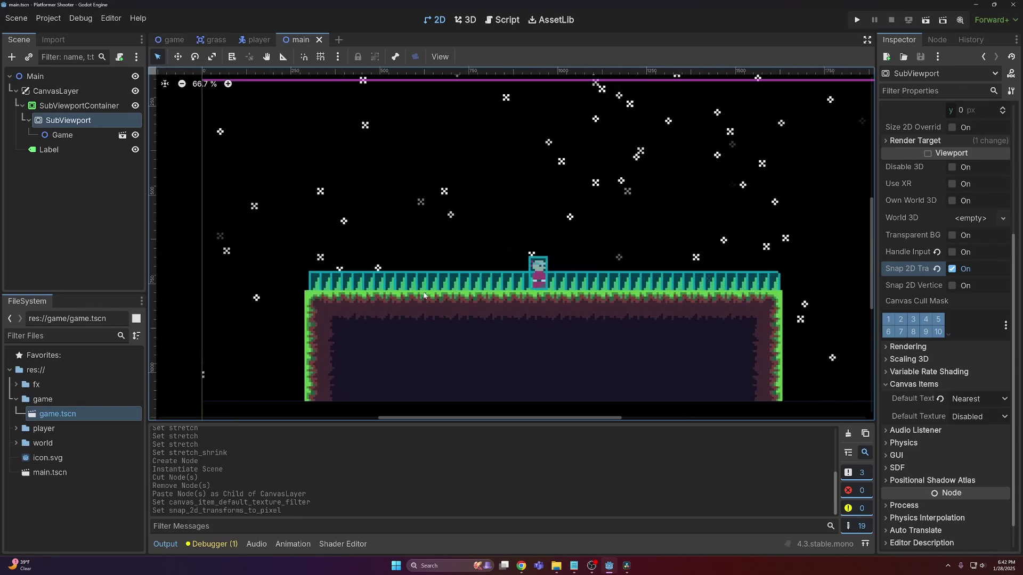
pyautogui.scroll(3, 535, 292)
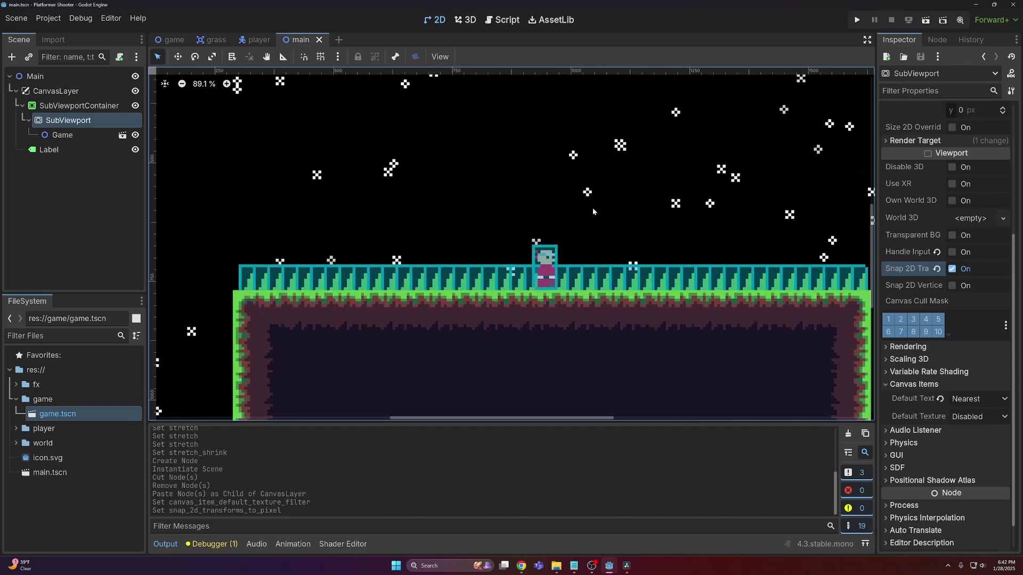
pyautogui.scroll(-8, 616, 310)
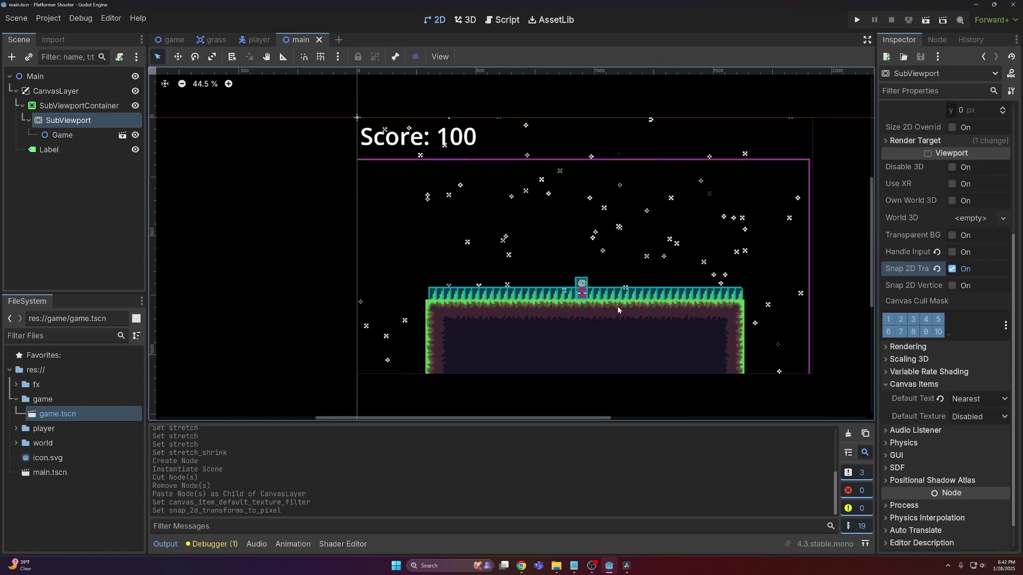
pyautogui.moveTo(618, 310); pyautogui.dragTo(569, 312, button='middle')
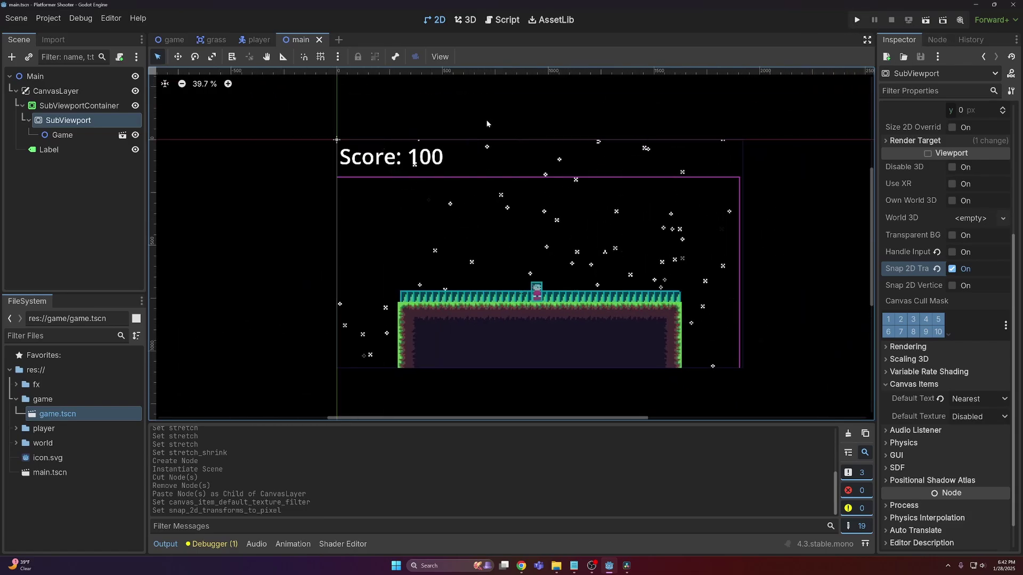
# Step: Set main.tscn as the project's main scene, then test-run the project and close the game window
pyautogui.click(44, 477)
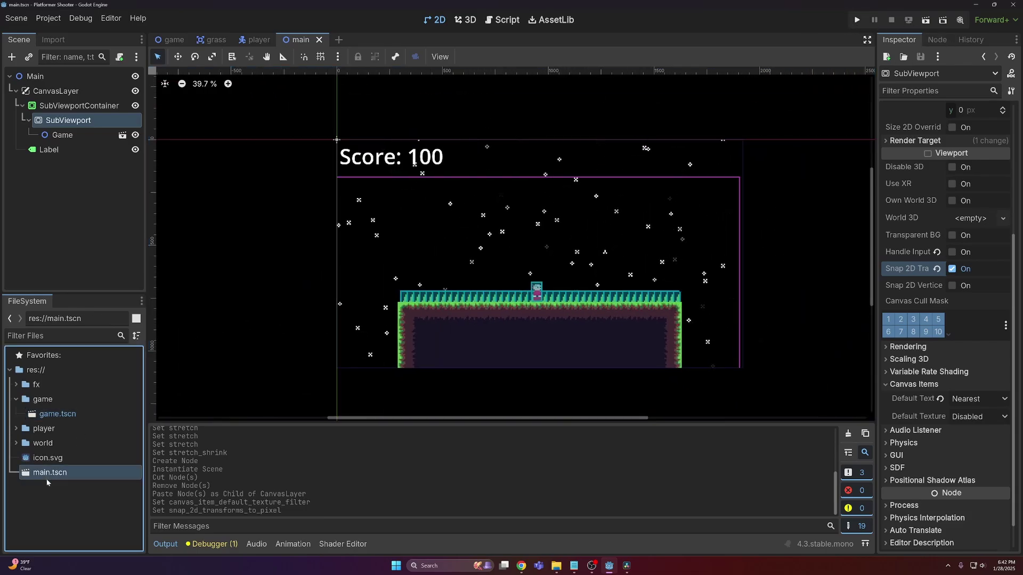
pyautogui.rightClick(46, 479)
pyautogui.click(38, 485)
pyautogui.rightClick(53, 475)
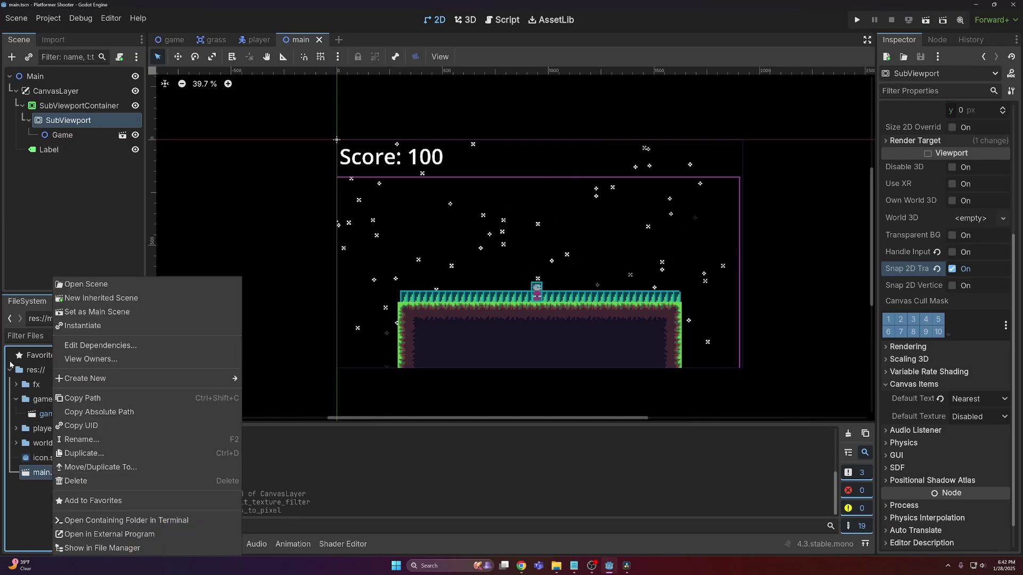
pyautogui.click(97, 312)
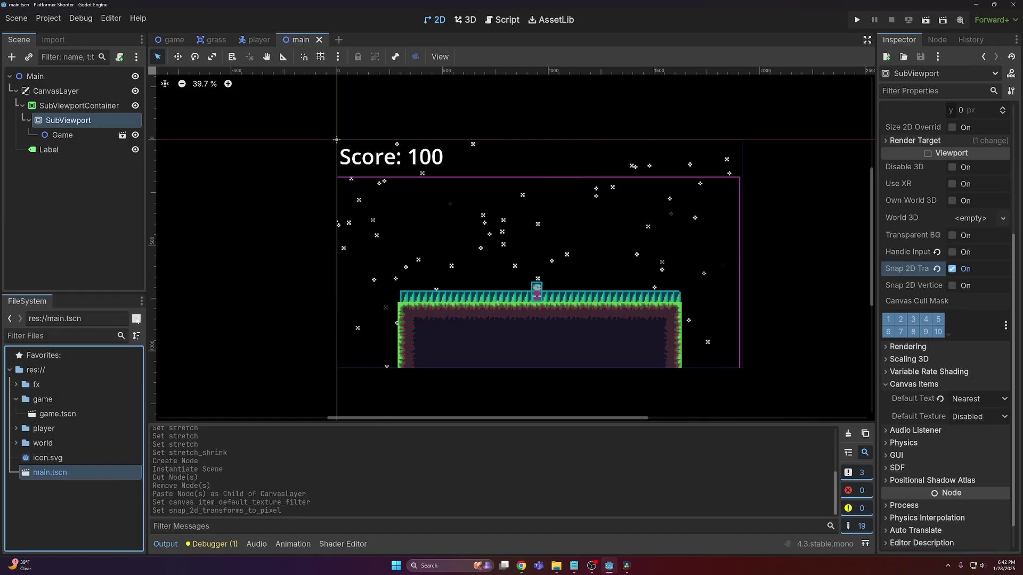
pyautogui.click(859, 20)
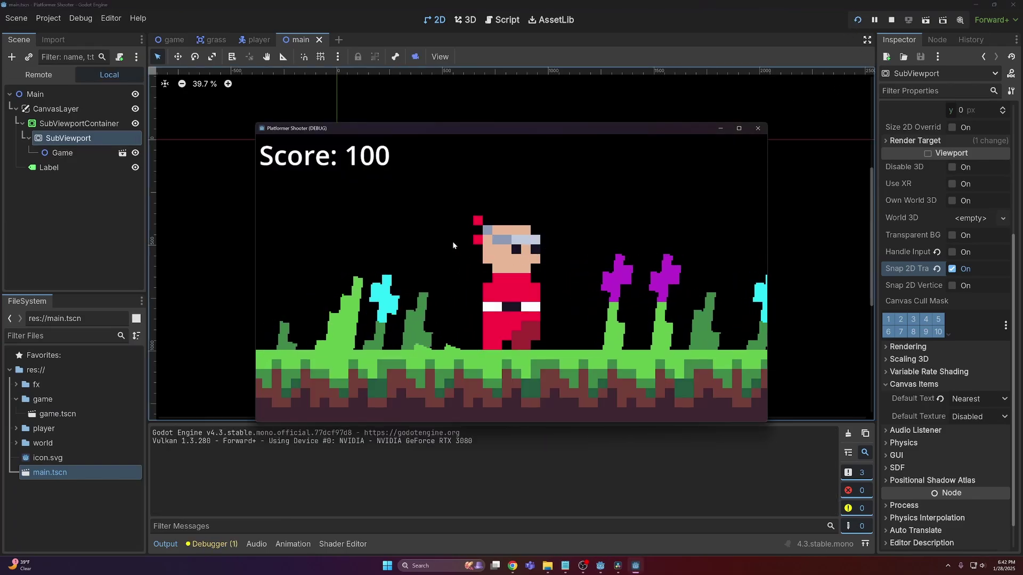
pyautogui.click(758, 128)
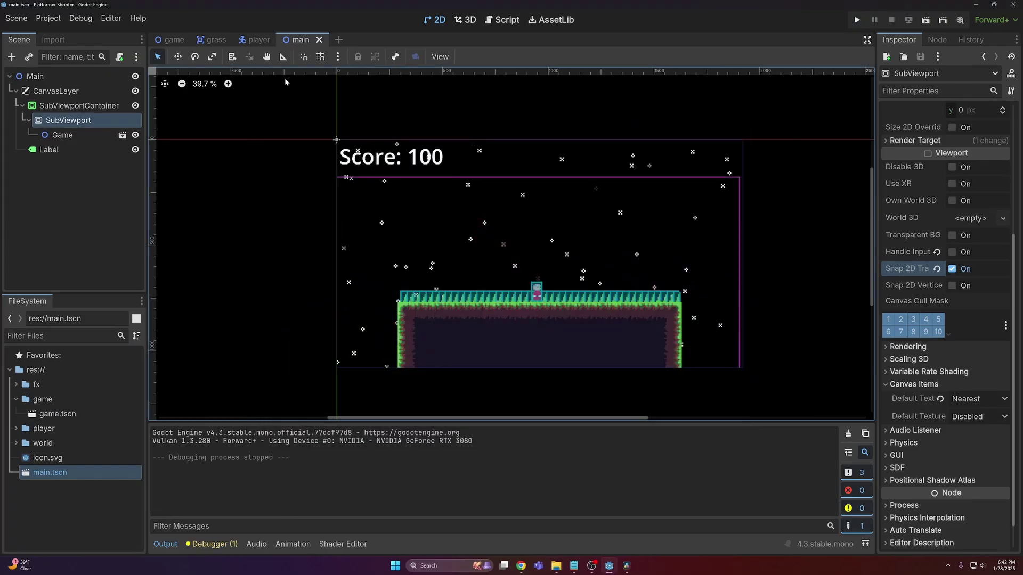
# Step: Reset the zoom of the Camera2D in the player scene to its default of 1
pyautogui.click(256, 40)
pyautogui.click(62, 140)
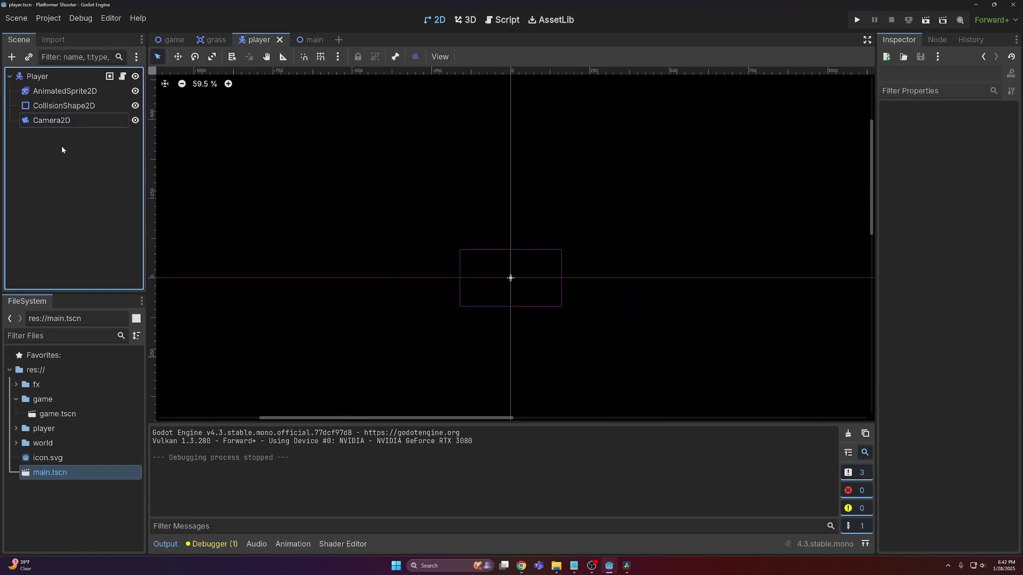
pyautogui.click(62, 121)
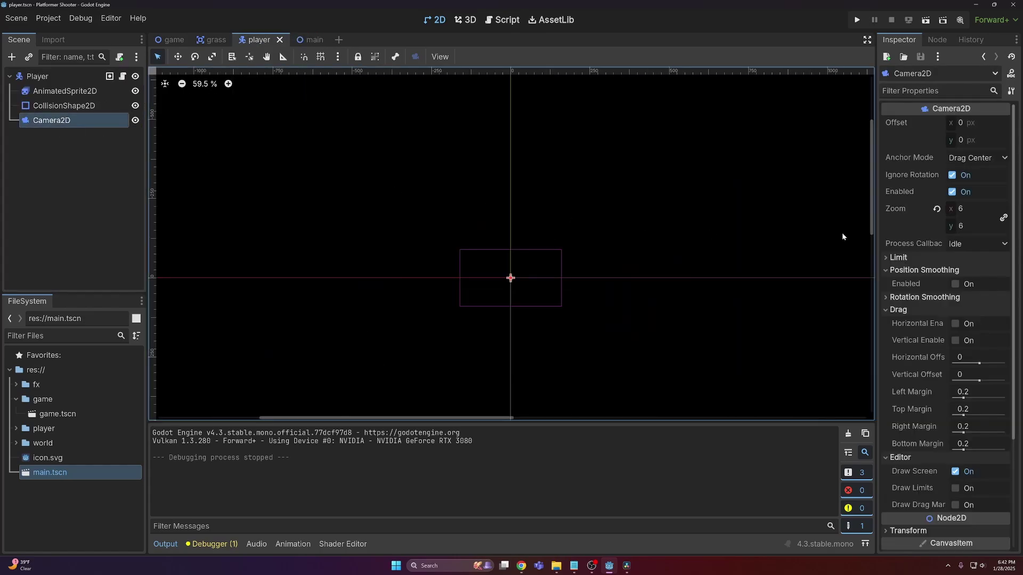
pyautogui.click(939, 208)
# Step: Run the project with the game window maximized and walk the player left and right to check the rendering
pyautogui.press('F5')
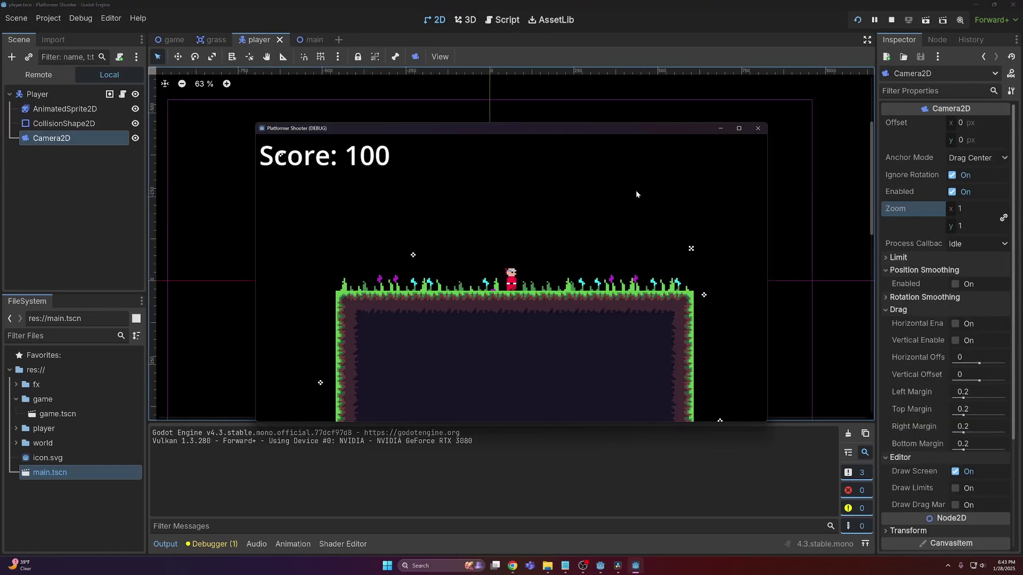
pyautogui.click(737, 126)
pyautogui.press('Left')
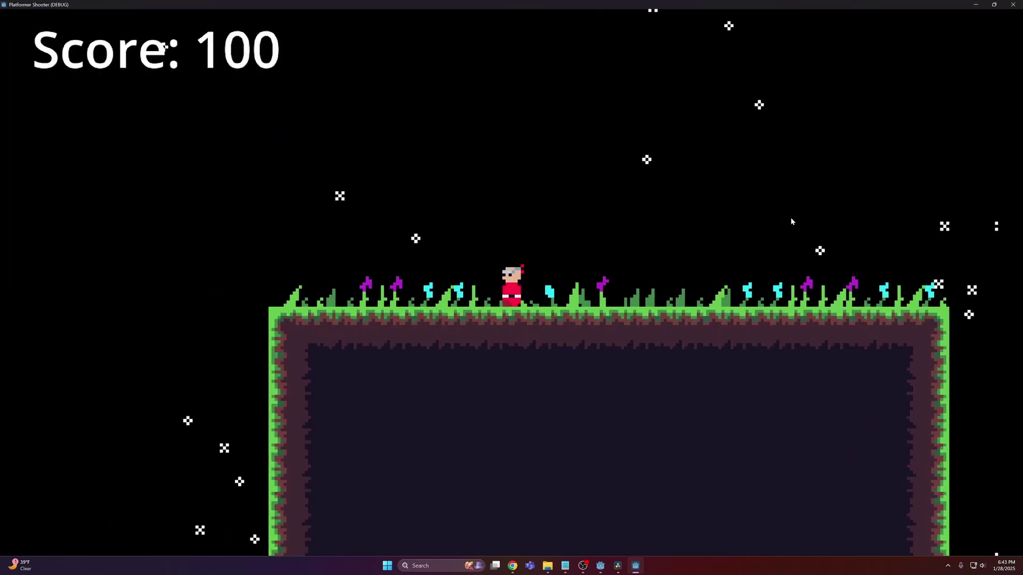
pyautogui.press('Right')
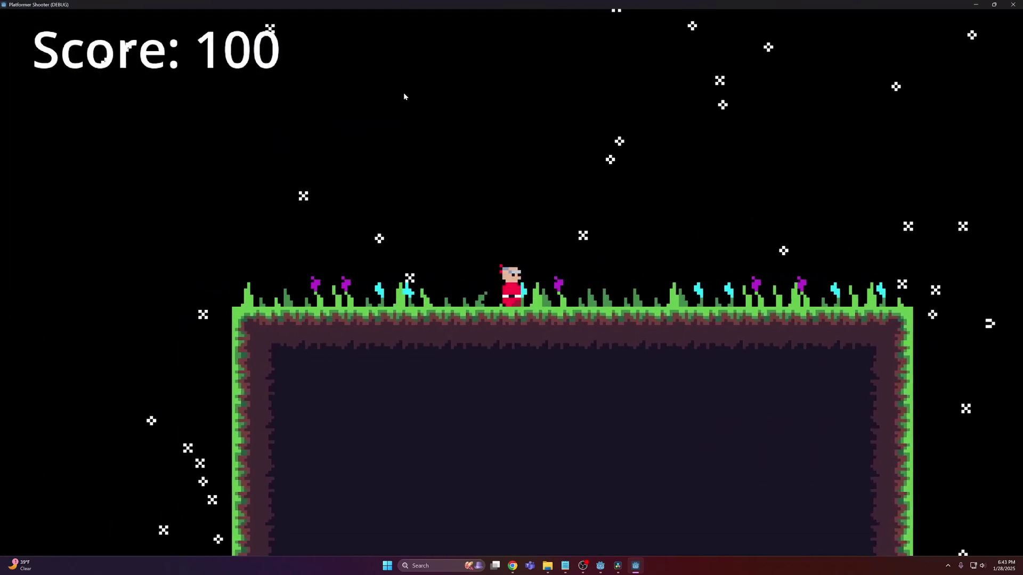
pyautogui.press('Left')
pyautogui.press('Right')
pyautogui.press('Left')
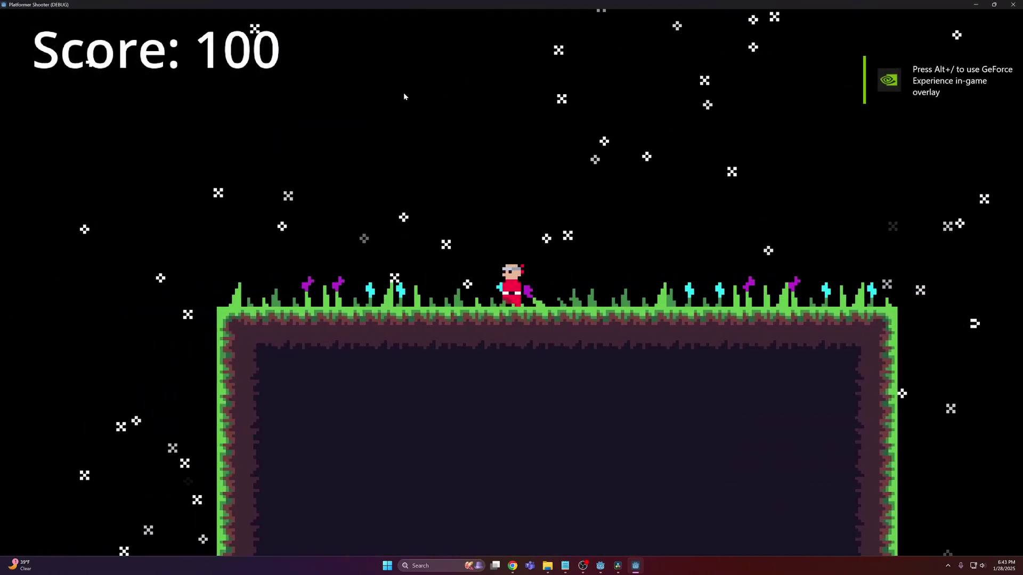